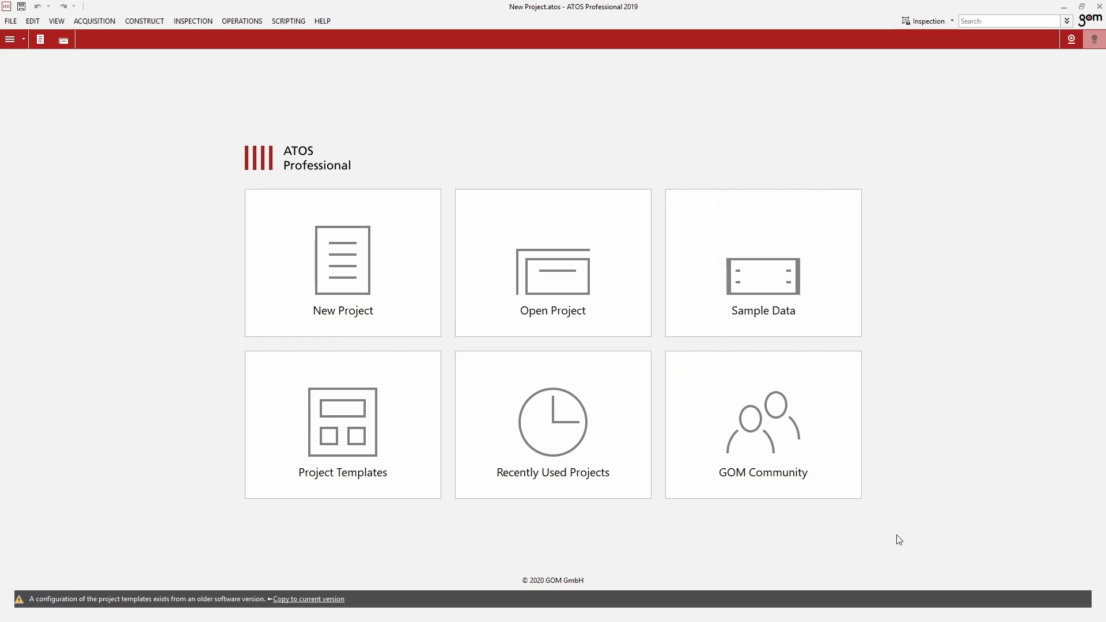
Import 1.gom_part_without_fta.stp as a new part with high mesh resolution in the global coordinate system.
key(alt+Tab)
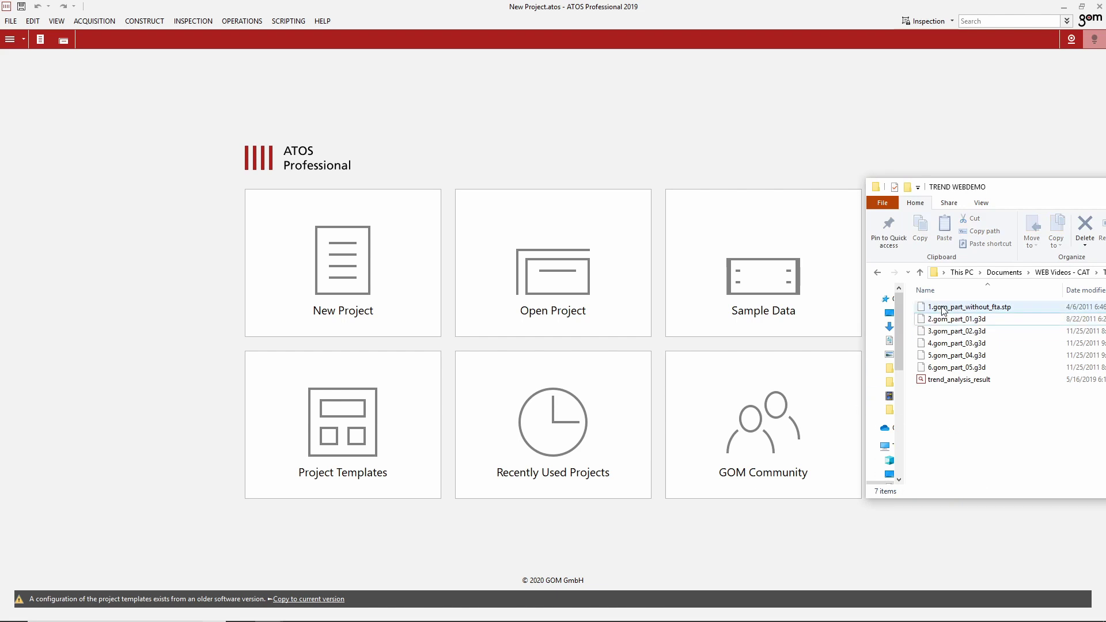
drag(943, 312, 963, 136)
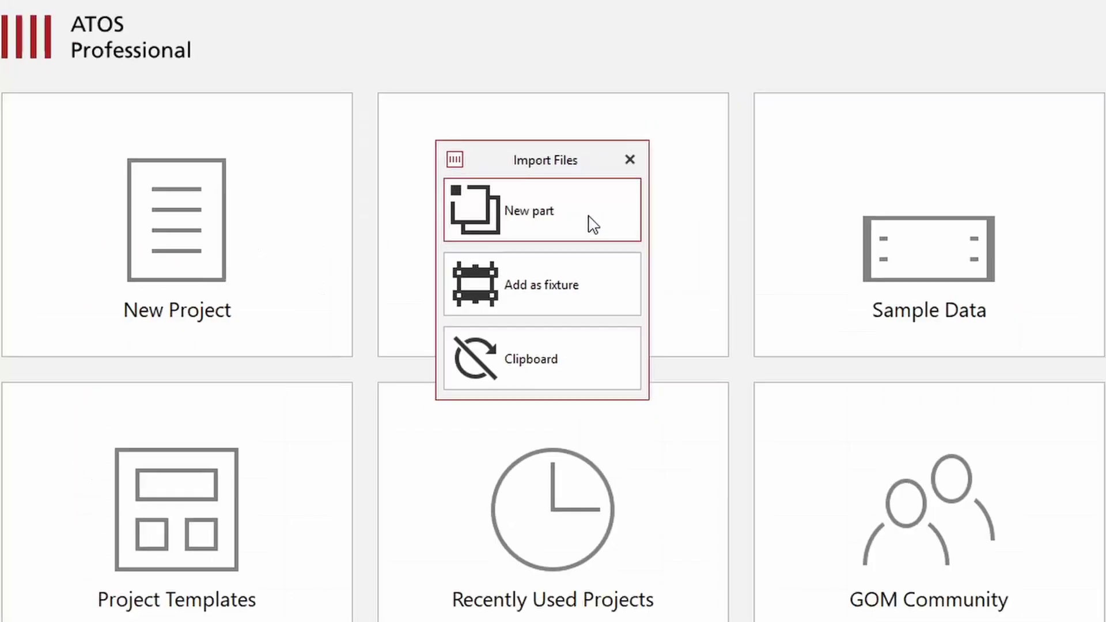
click(601, 182)
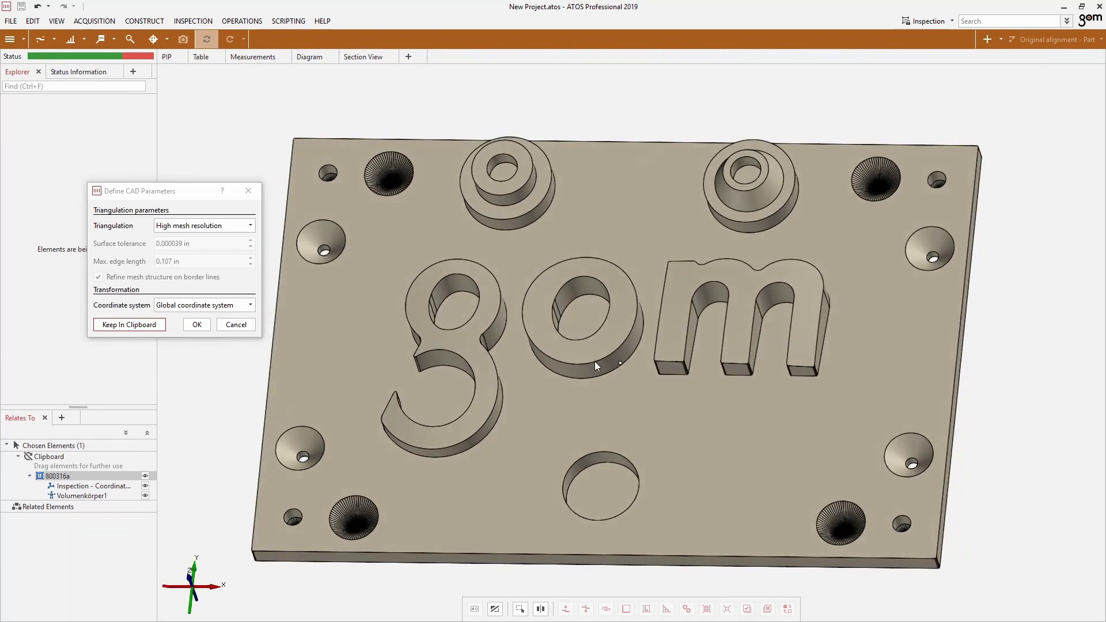
click(196, 326)
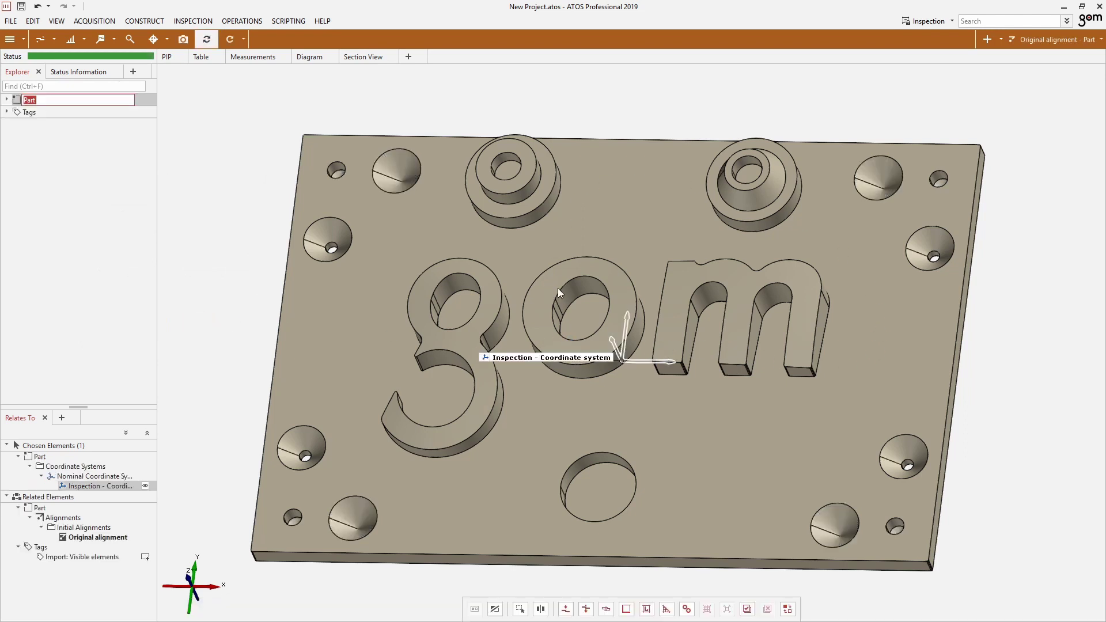
click(595, 358)
Import the scan mesh 2.gom_part_01.g3d and add it to the existing part.
key(alt+Tab)
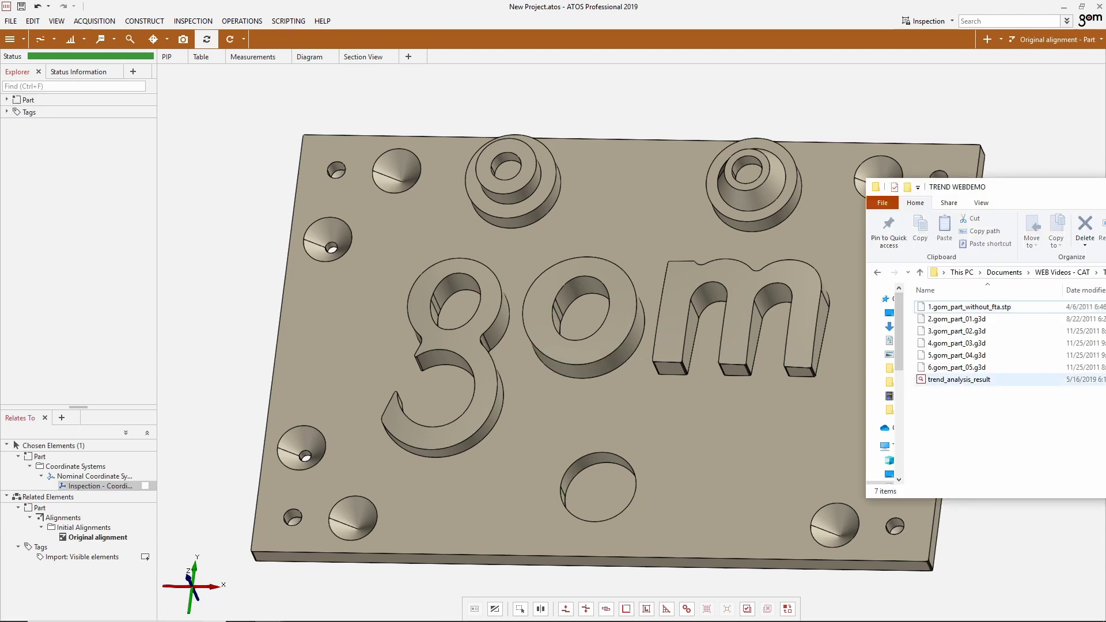
click(949, 324)
drag(950, 324, 697, 113)
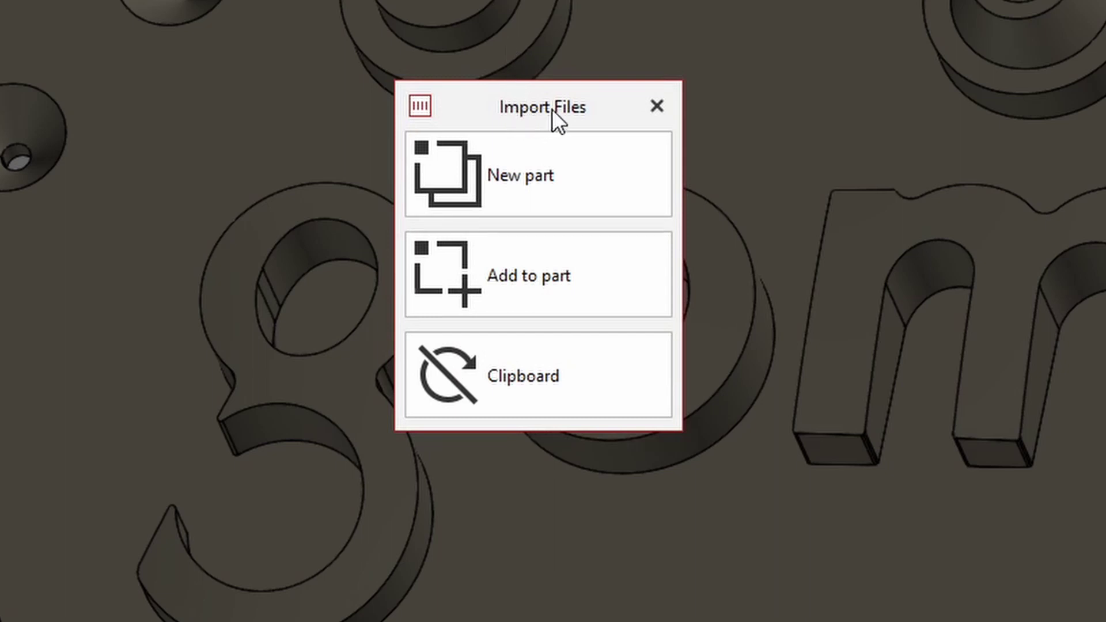
click(591, 279)
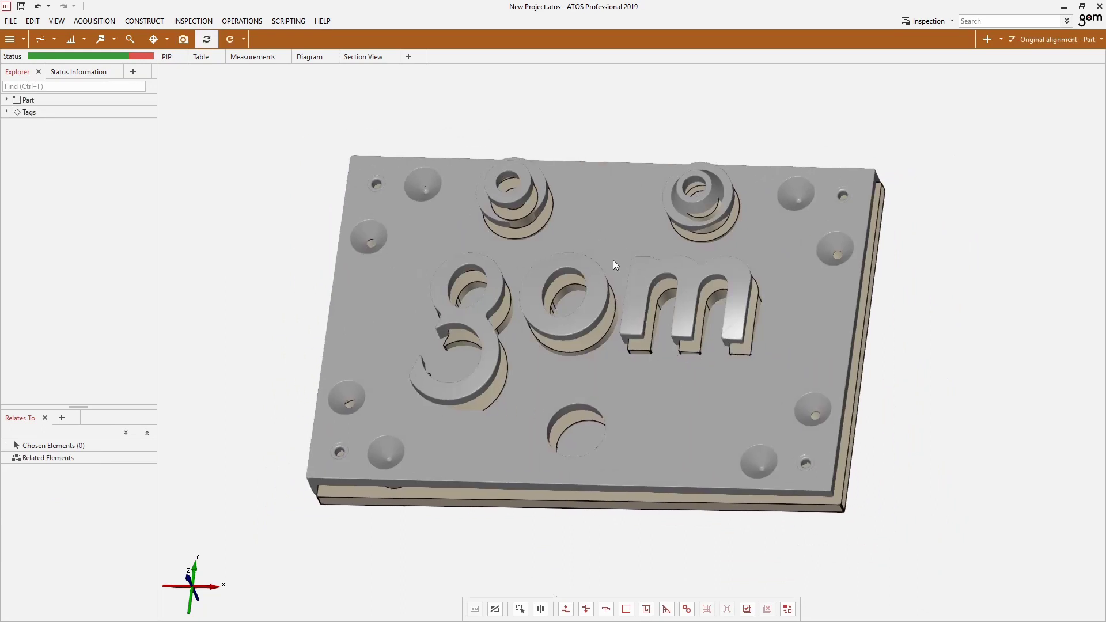
Create a prealignment of the mesh to the CAD with normal search time and an additional best-fit.
click(7, 100)
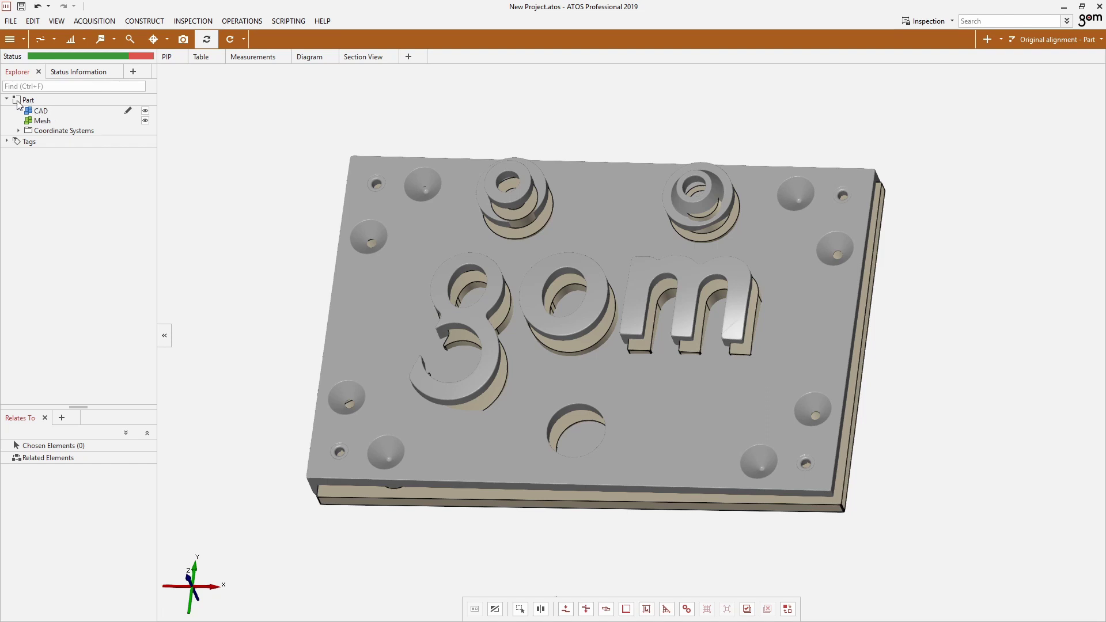
click(55, 119)
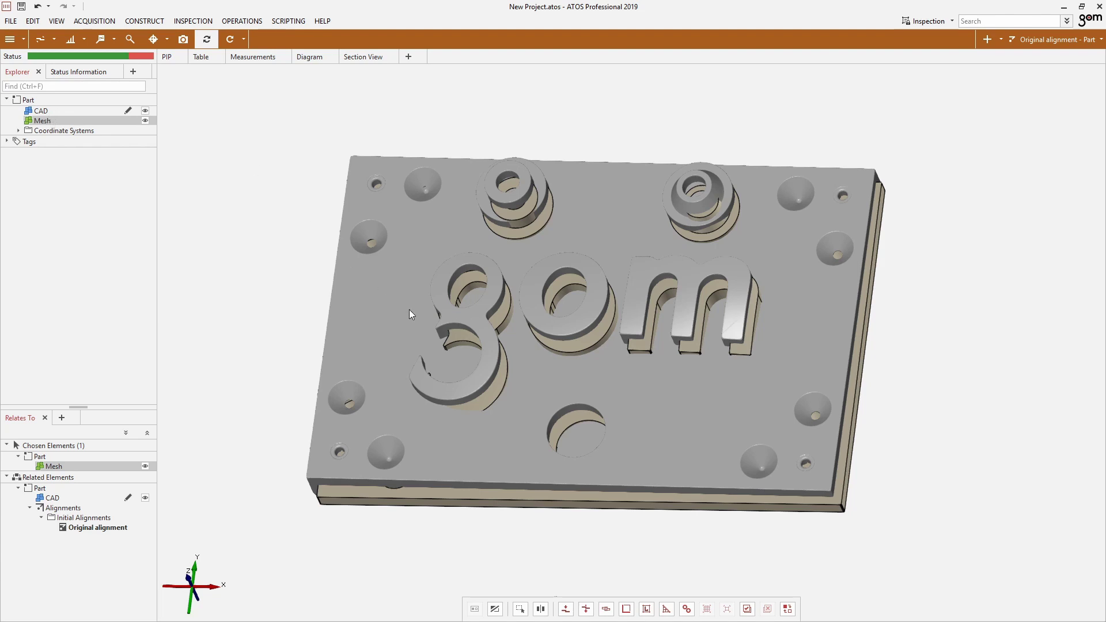
click(250, 23)
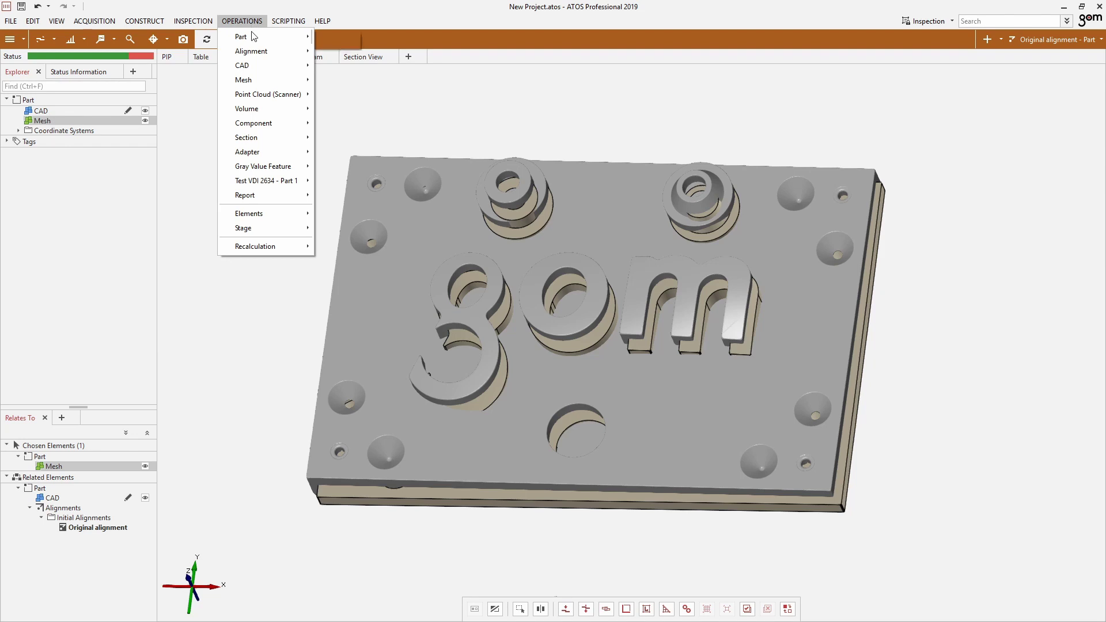
mouse_move(253, 50)
mouse_move(372, 58)
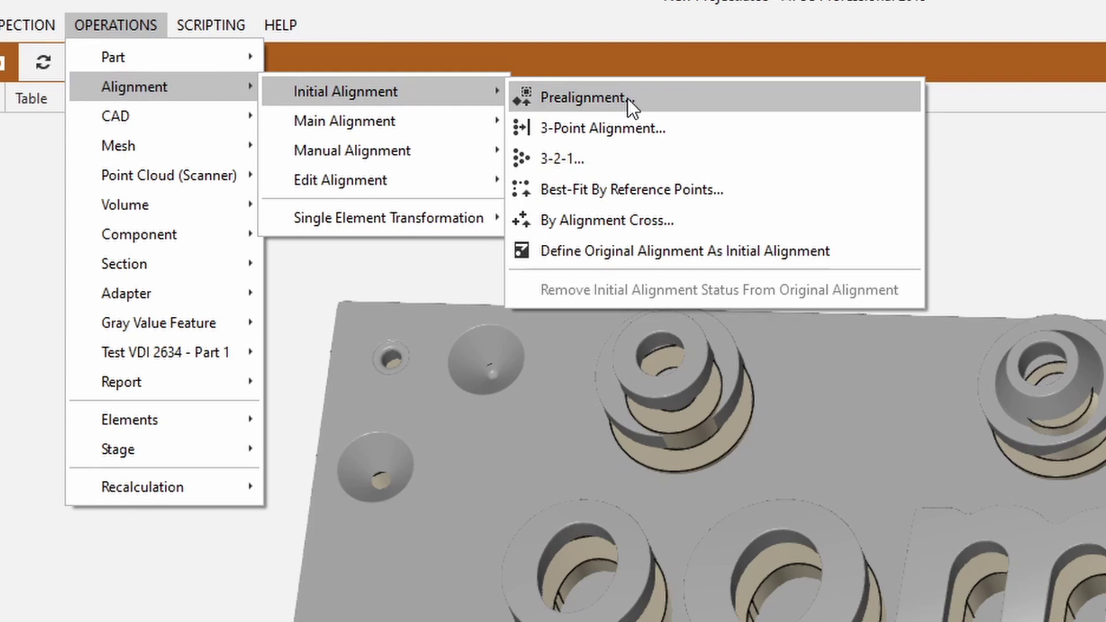
click(688, 100)
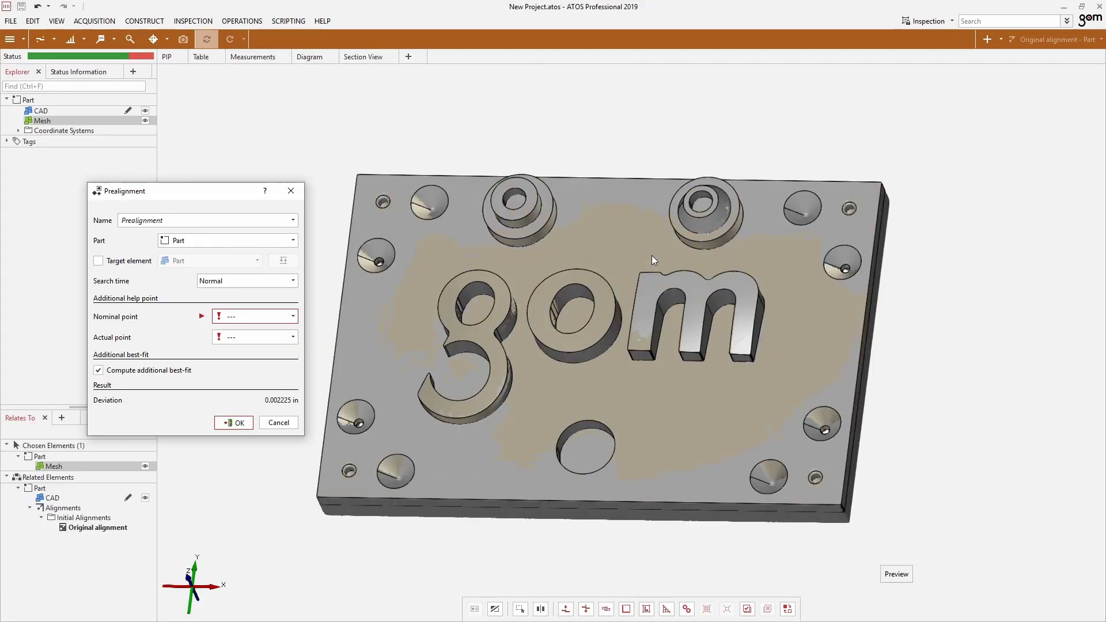
mouse_move(669, 343)
mouse_down()
mouse_move(706, 376)
mouse_move(721, 318)
mouse_move(704, 382)
mouse_move(668, 358)
mouse_up()
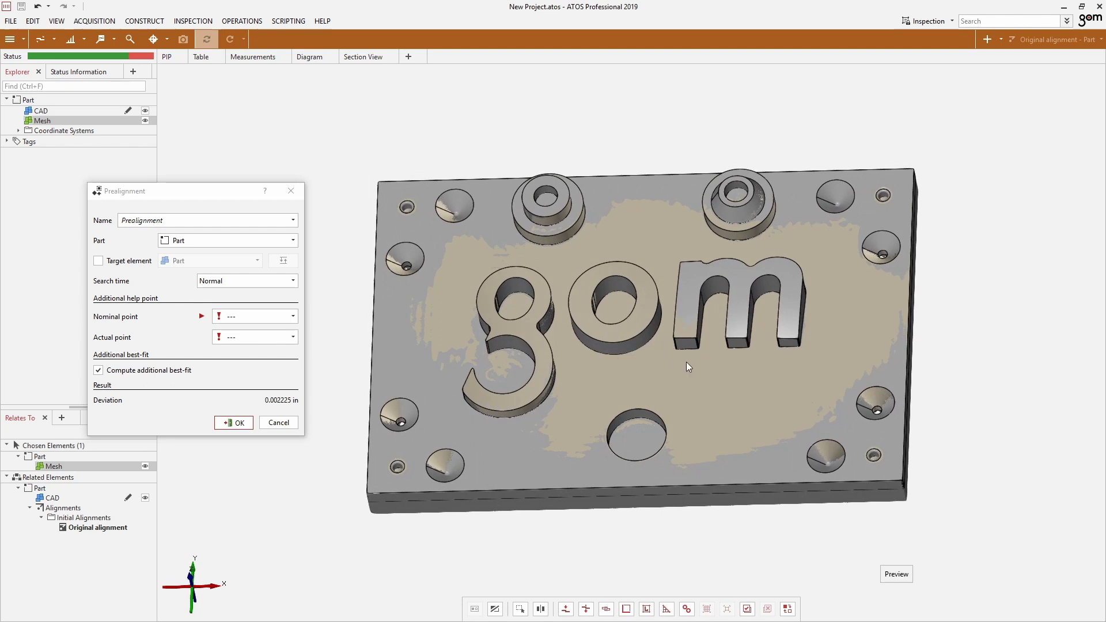
click(234, 423)
drag(713, 349, 692, 375)
right_drag(701, 334, 662, 338)
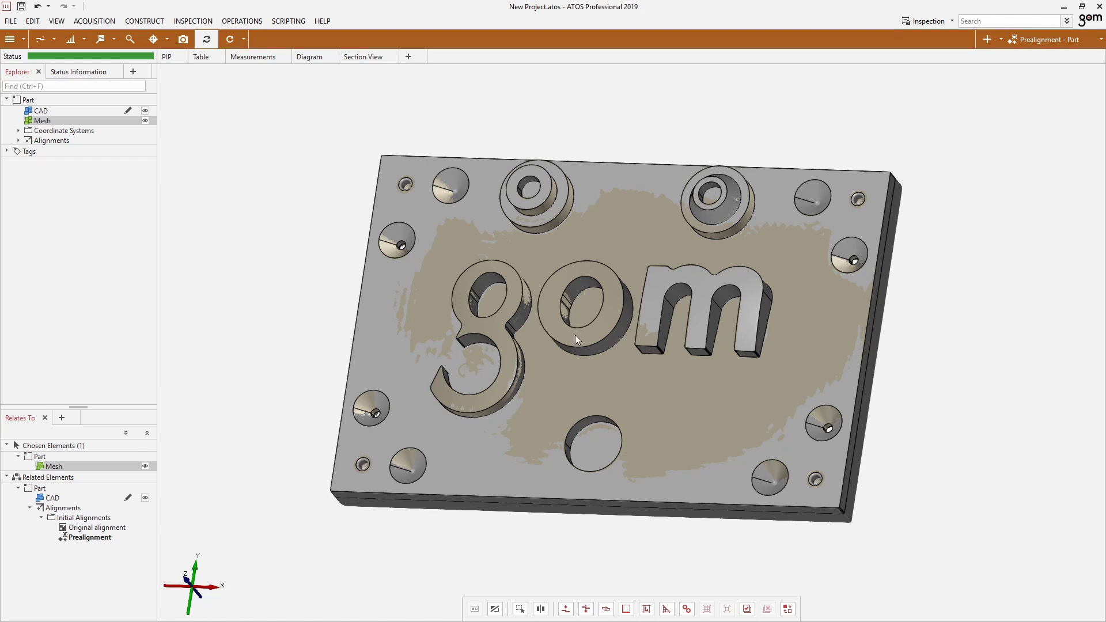
mouse_move(576, 358)
mouse_down()
mouse_move(600, 289)
mouse_move(583, 358)
mouse_up()
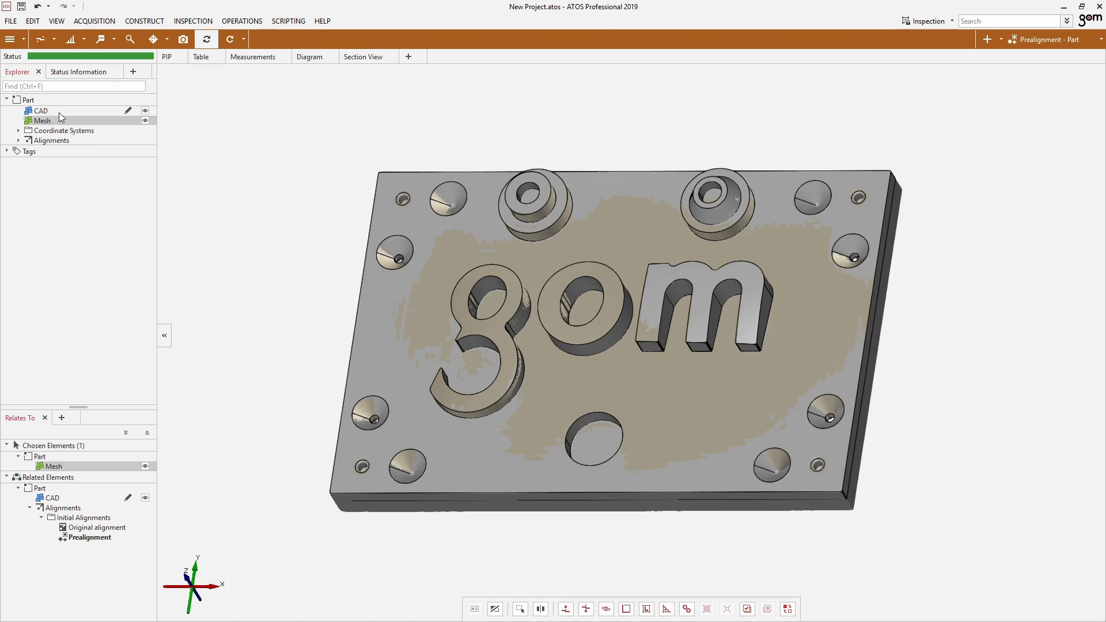
Show the CAD model exclusively in the 3D view.
drag(47, 109, 481, 154)
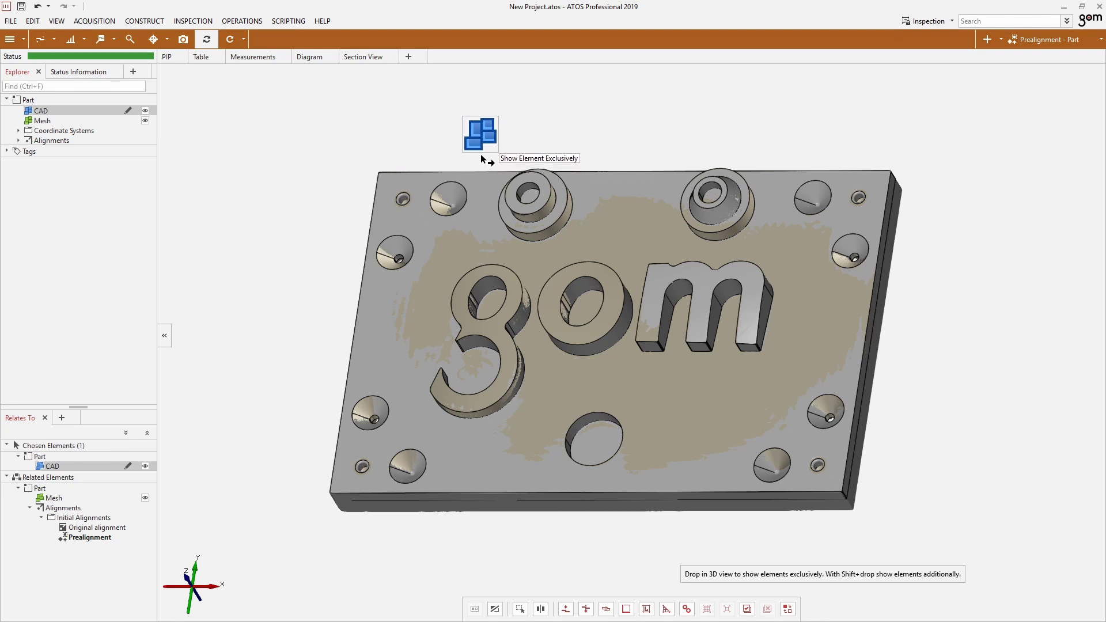
drag(480, 154, 480, 154)
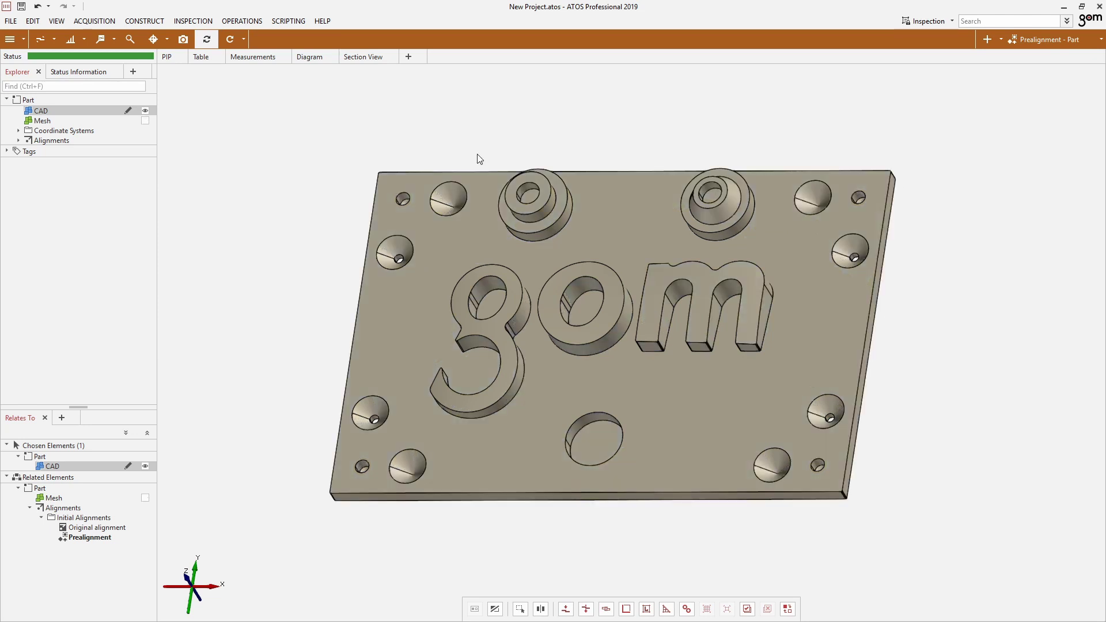
scroll(586, 283, up, 2)
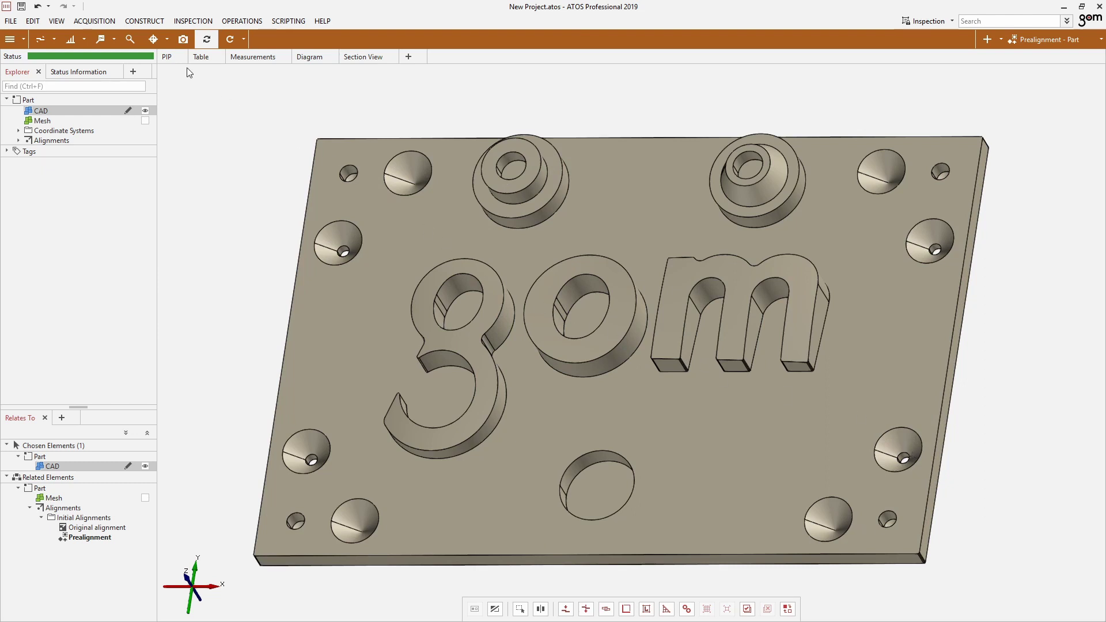
Construct a nominal auto cylinder on the wide base of the stepped boss above the letter g.
click(153, 22)
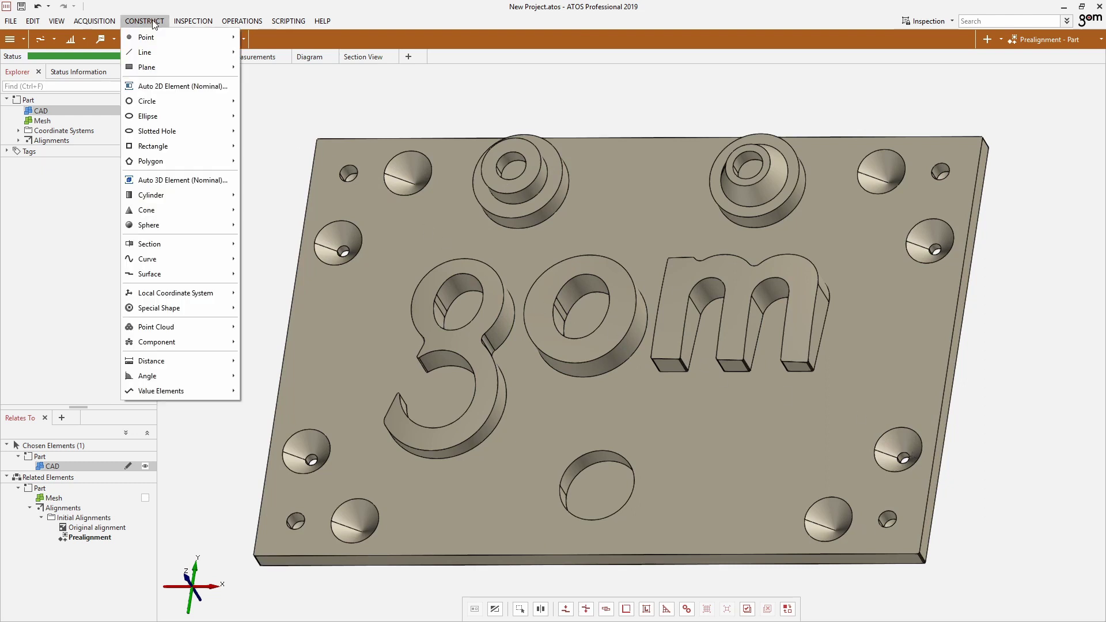
mouse_move(193, 196)
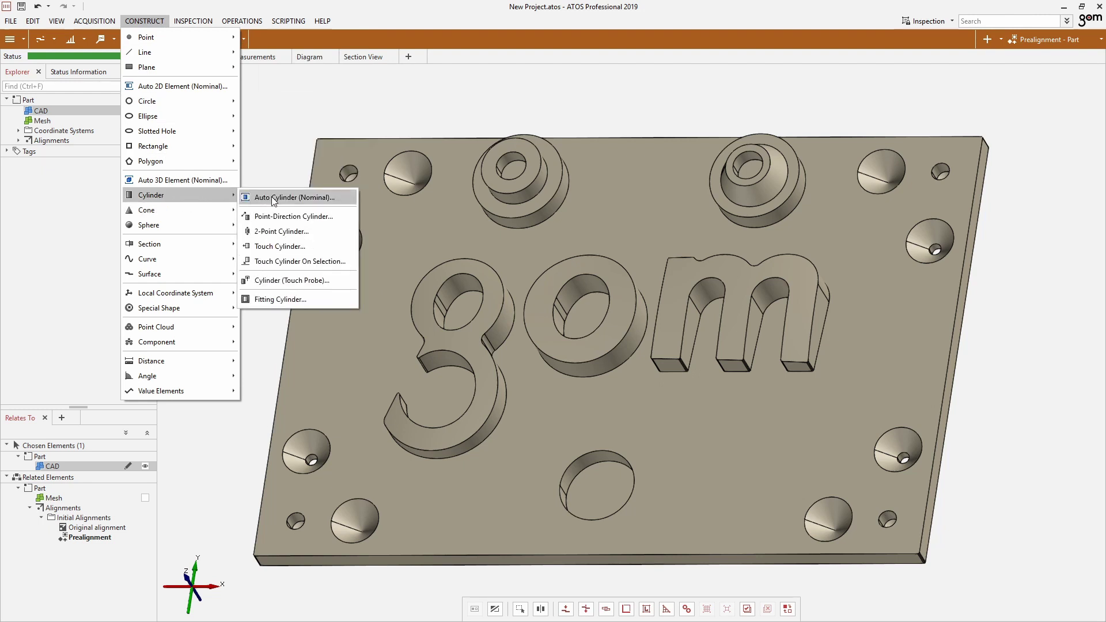
click(342, 199)
drag(541, 282, 565, 264)
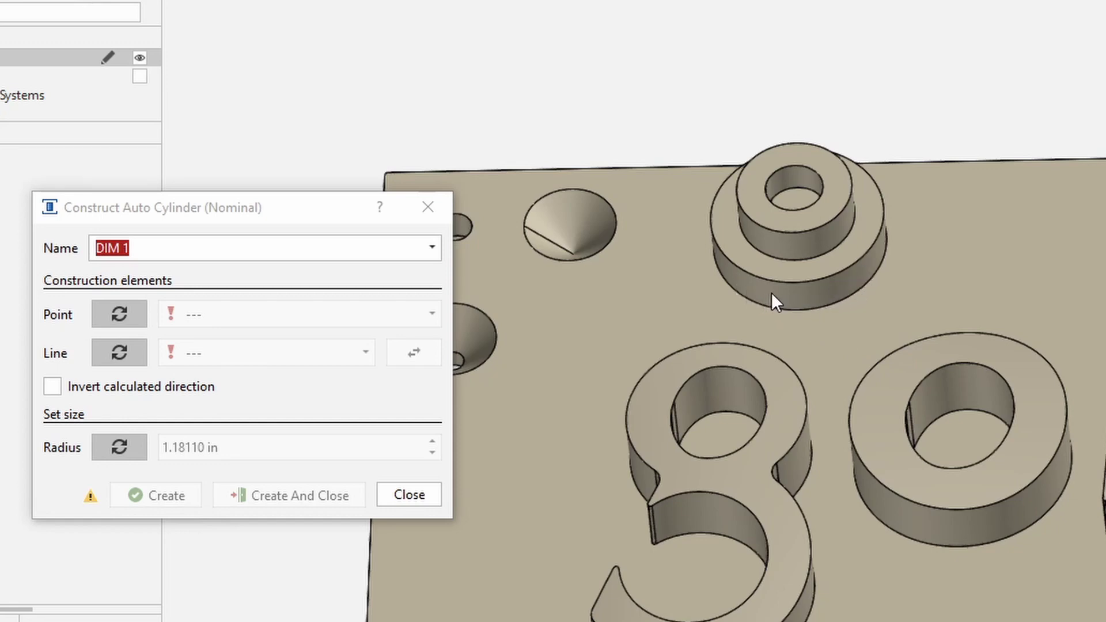
click(787, 293)
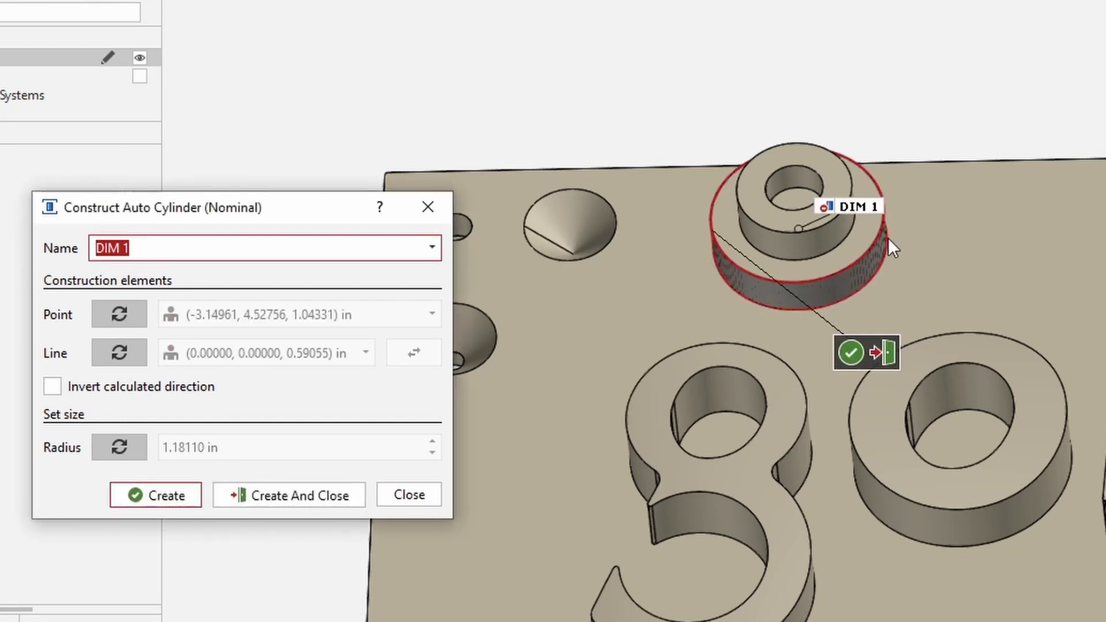
click(855, 354)
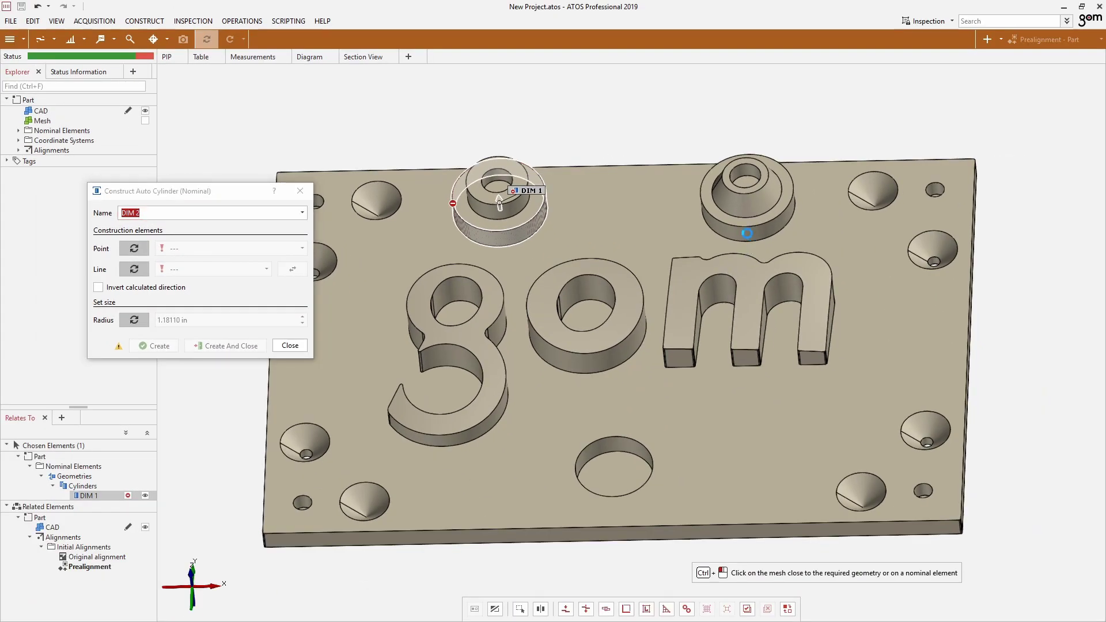
Construct a second nominal auto cylinder on the wide base of the conical boss and finish the construction.
click(746, 234)
click(772, 237)
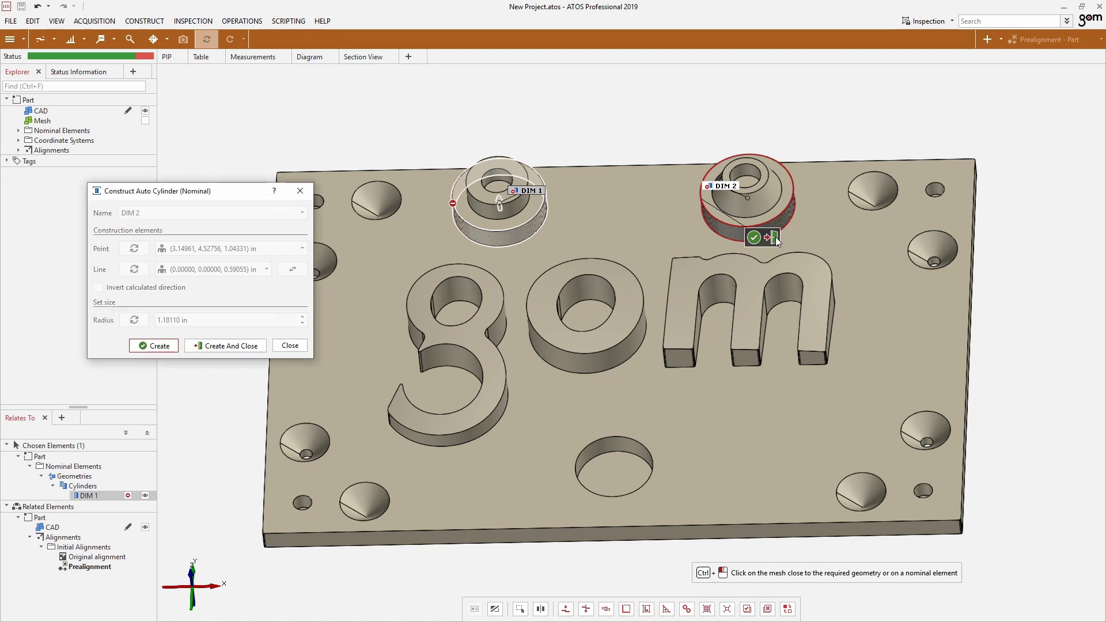
drag(669, 324, 640, 305)
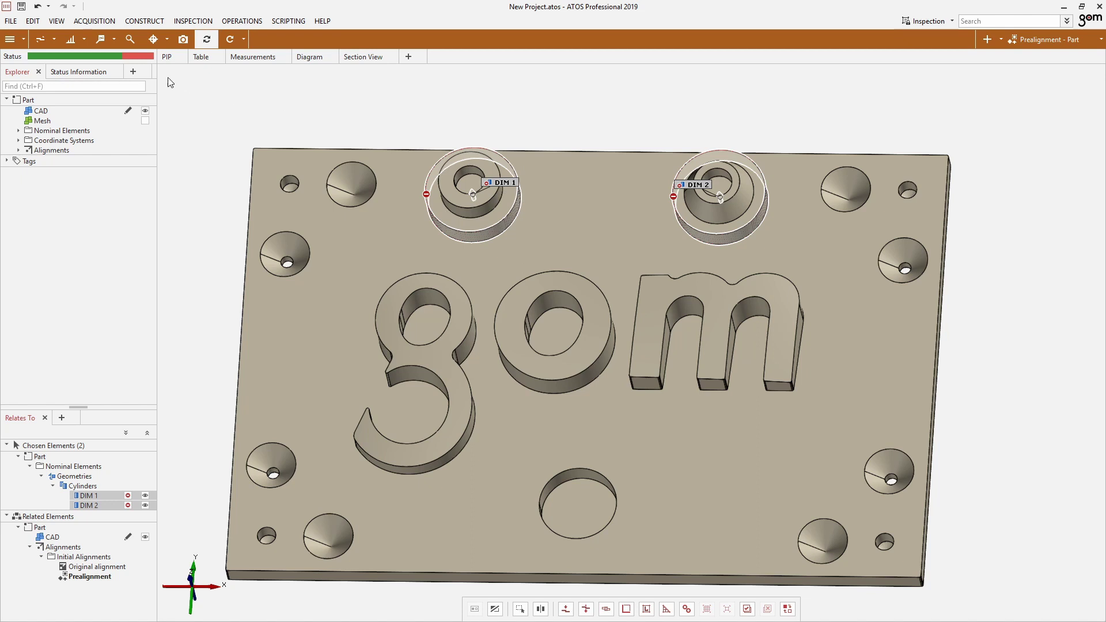
Assign the Fitting Element measuring principle to both cylinders with automatic actual element, Gaussian best-fit and 3 sigma points.
click(131, 40)
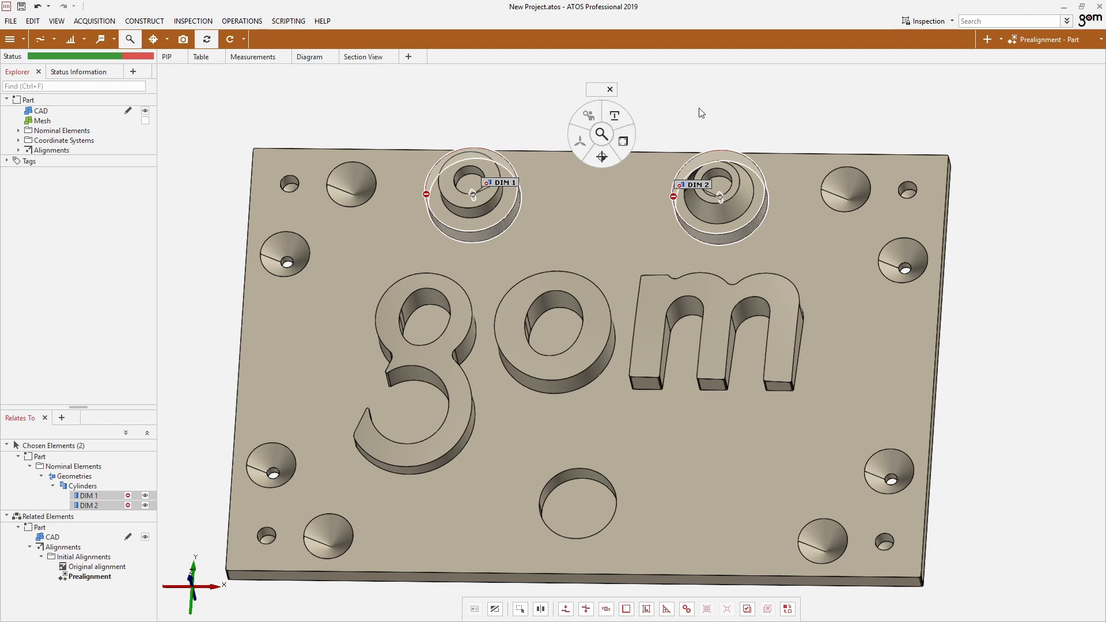
click(821, 110)
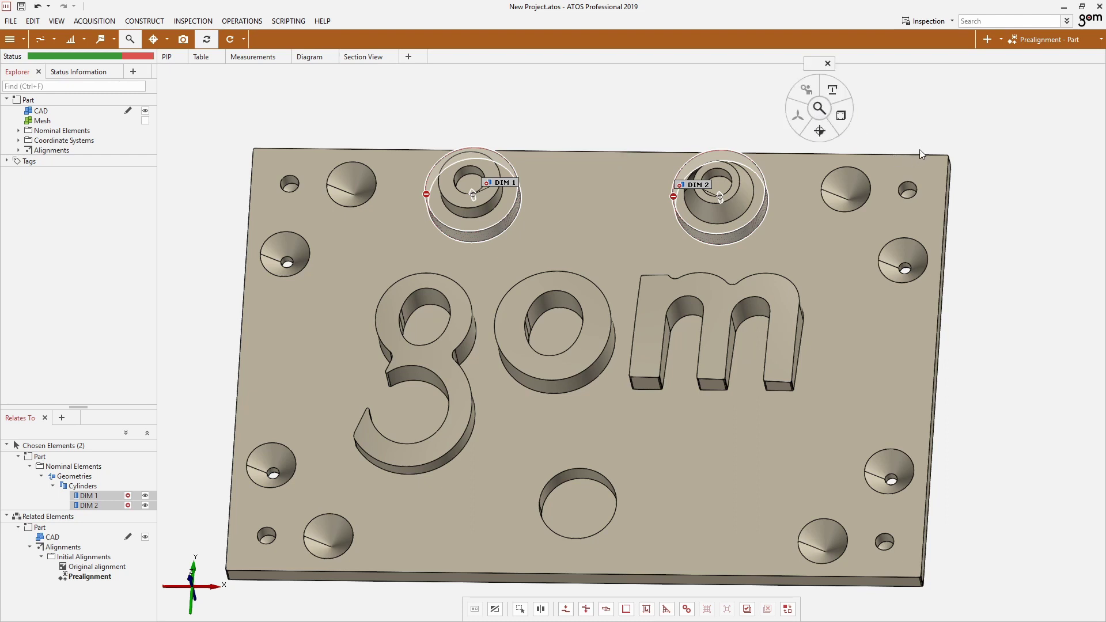
click(387, 91)
click(585, 96)
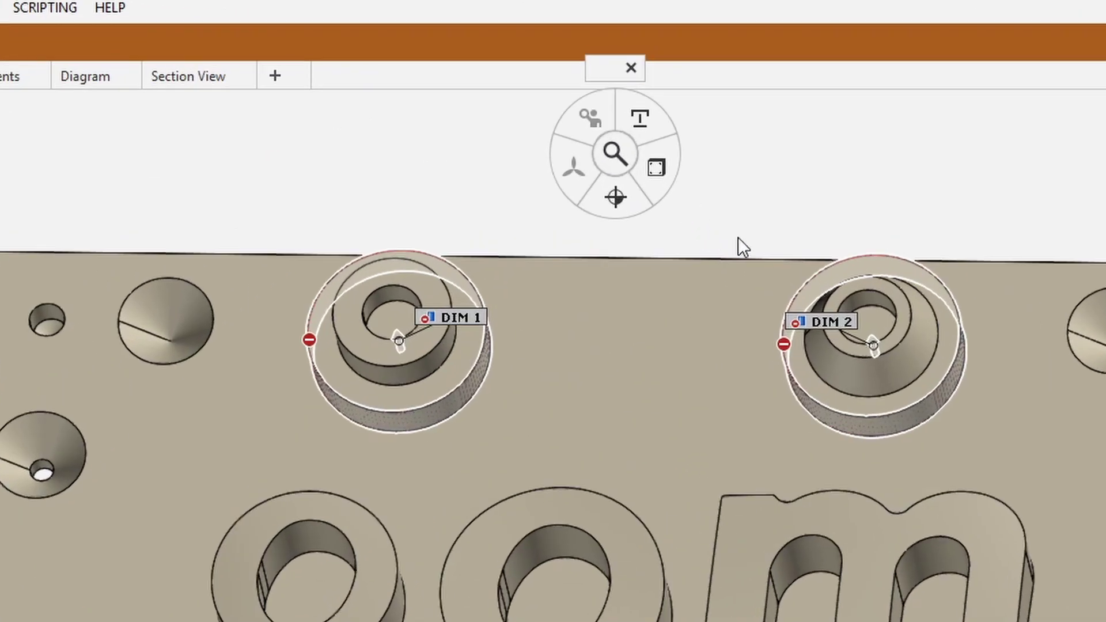
click(655, 126)
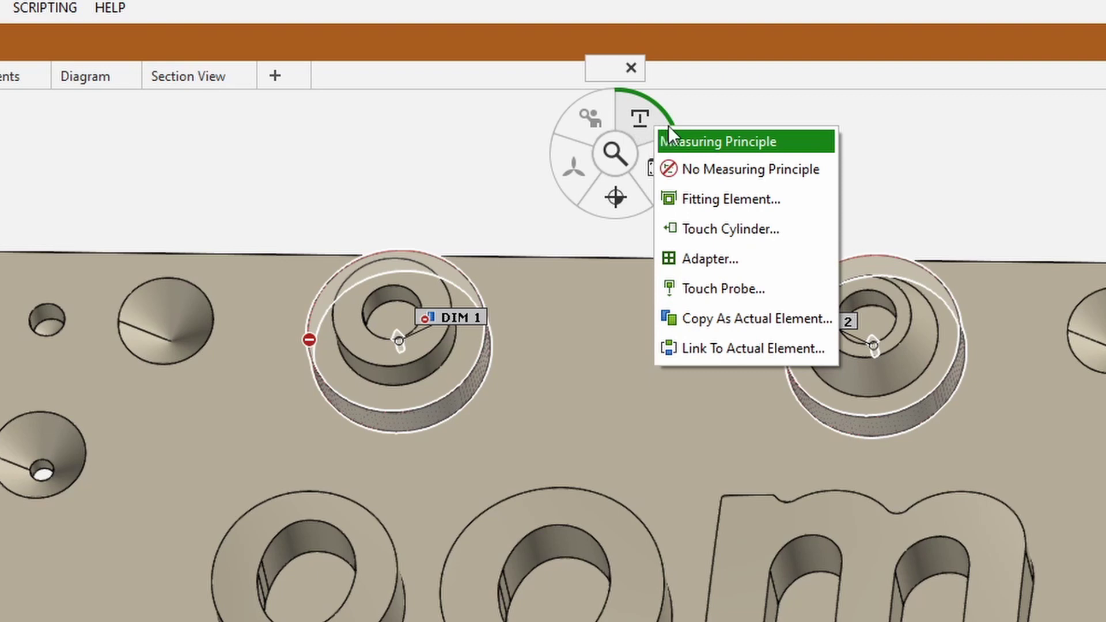
click(776, 203)
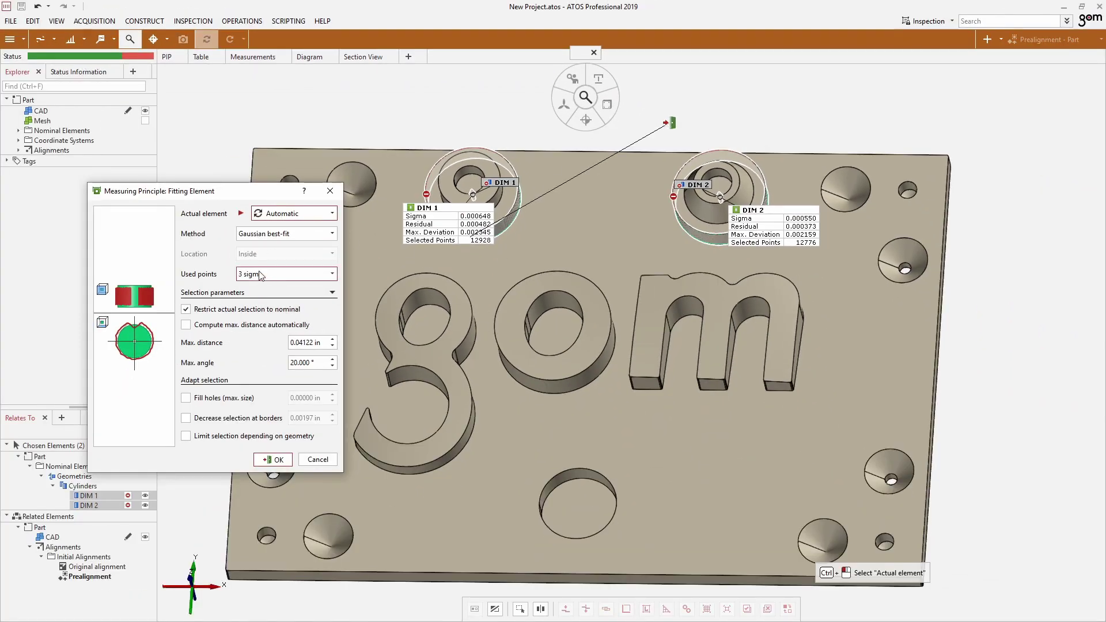
click(275, 461)
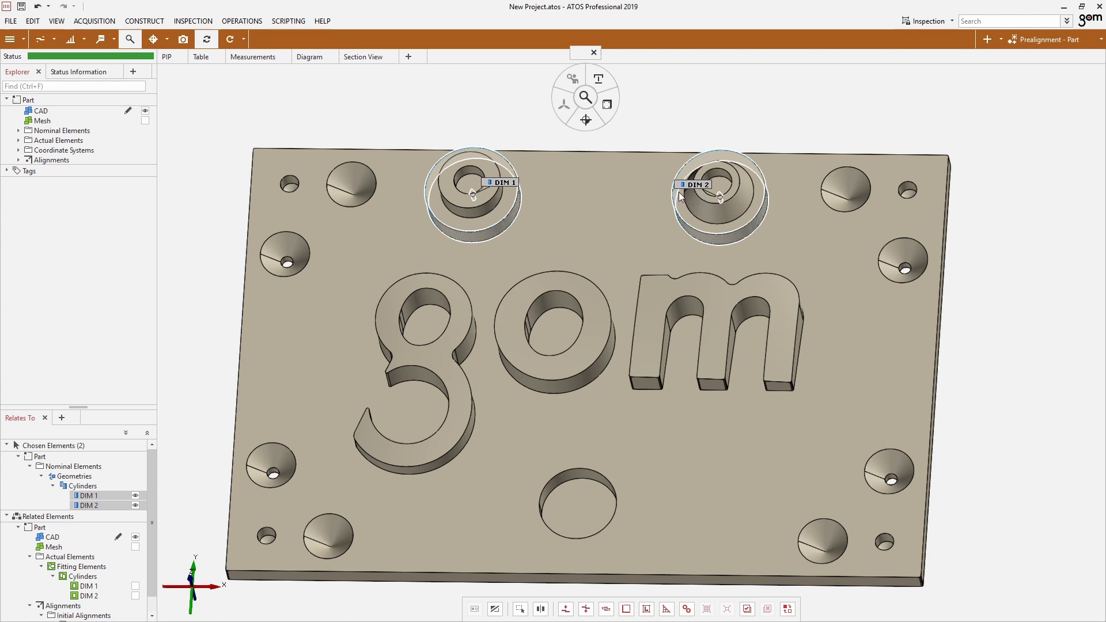
Add a diameter check against nominal to both cylinders with a manual tolerance of 0.01 in.
mouse_move(608, 105)
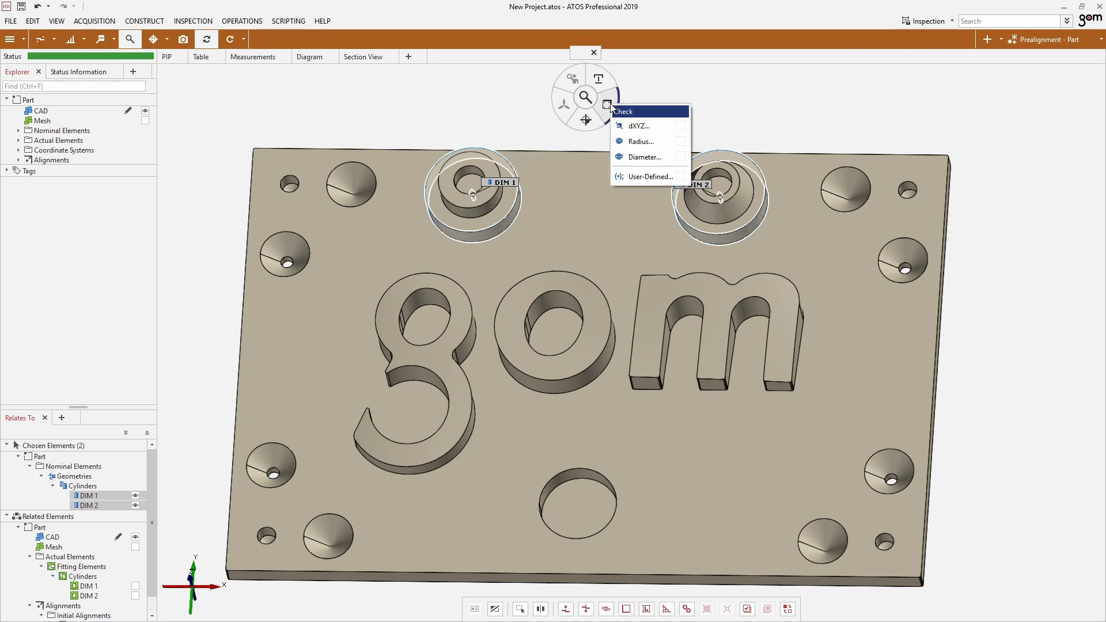
click(657, 158)
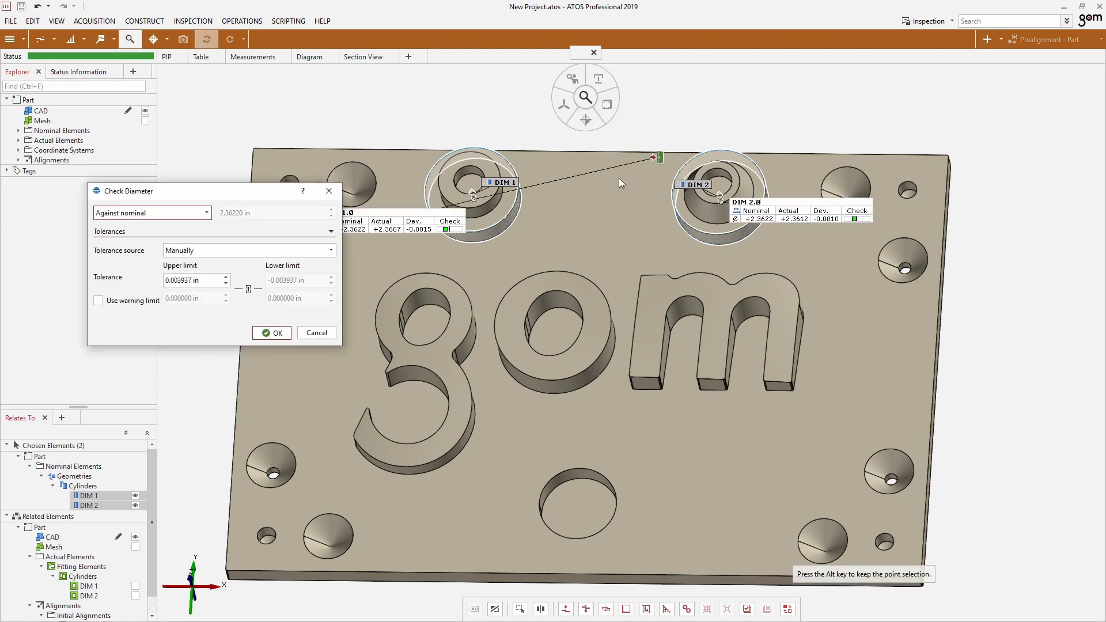
click(194, 281)
drag(194, 281, 173, 282)
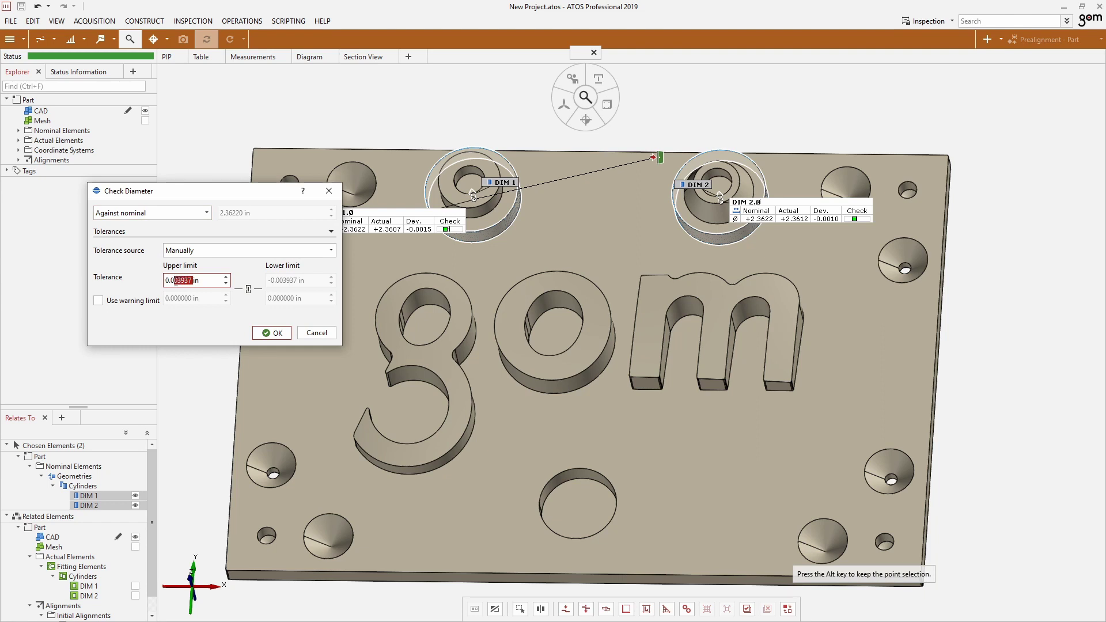
key(BackSpace)
text(1)
click(275, 337)
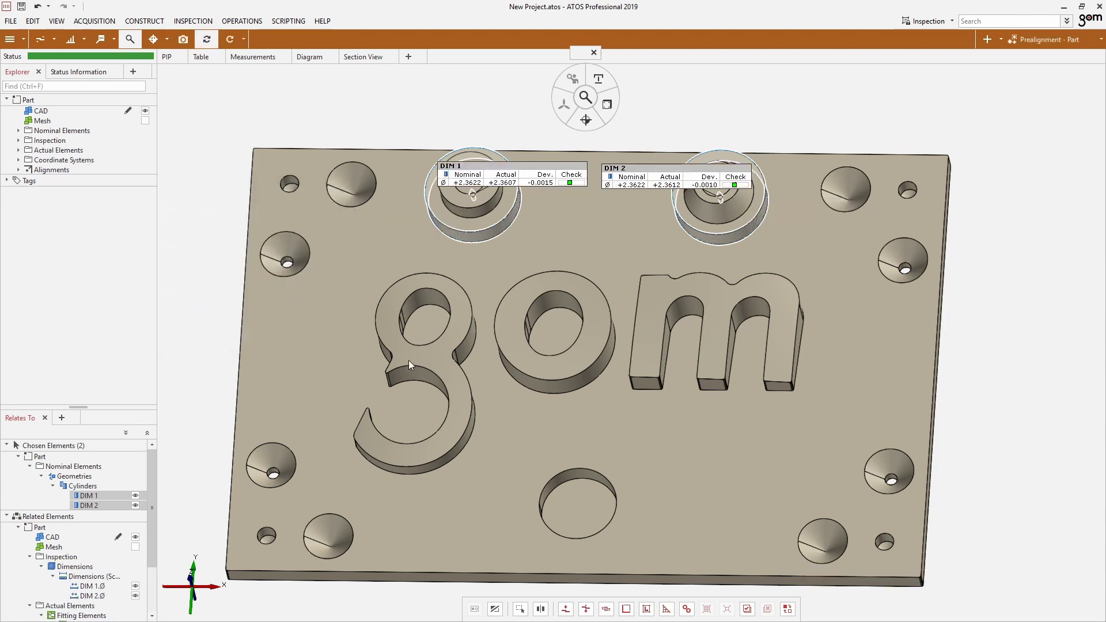
Place the DIM 1 and DIM 2 diameter labels above the plate so that both bosses are uncovered.
drag(522, 173, 456, 107)
drag(675, 167, 736, 94)
drag(586, 54, 595, 73)
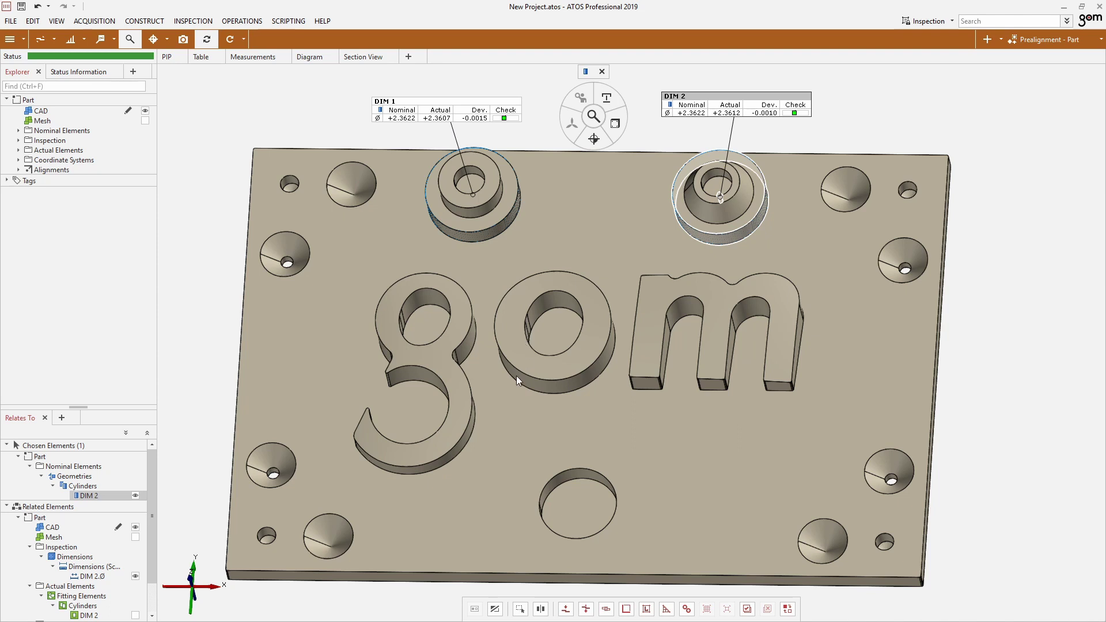
Import the scans 3.gom_part_02 through 6.gom_part_05 from the TREND WEBDEMO folder as new stages and recalculate all stages.
key(alt+Tab)
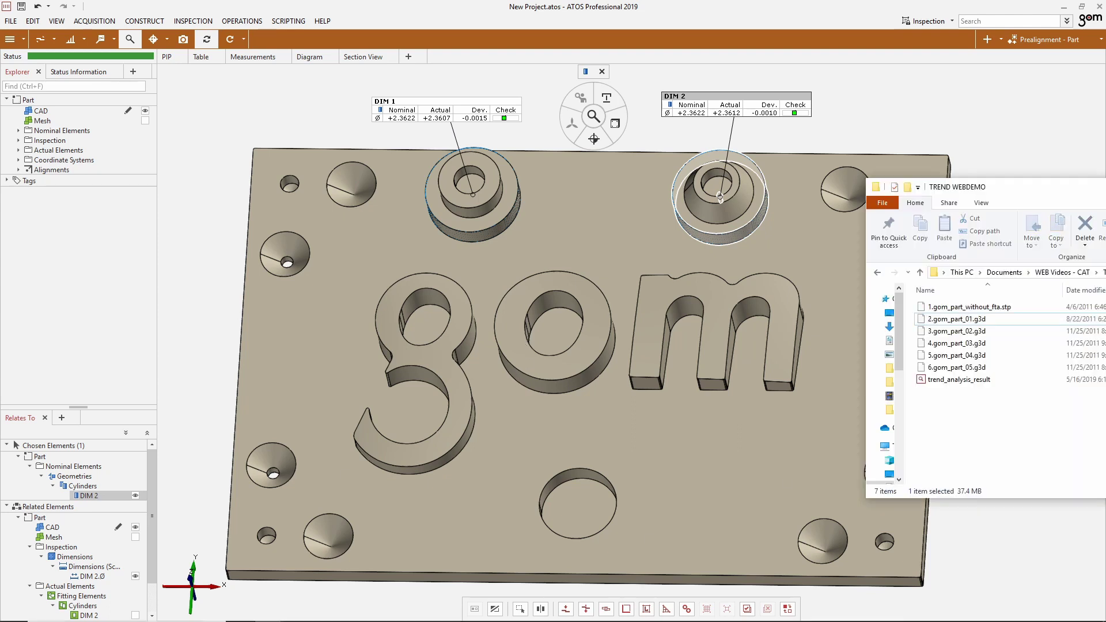
click(955, 333)
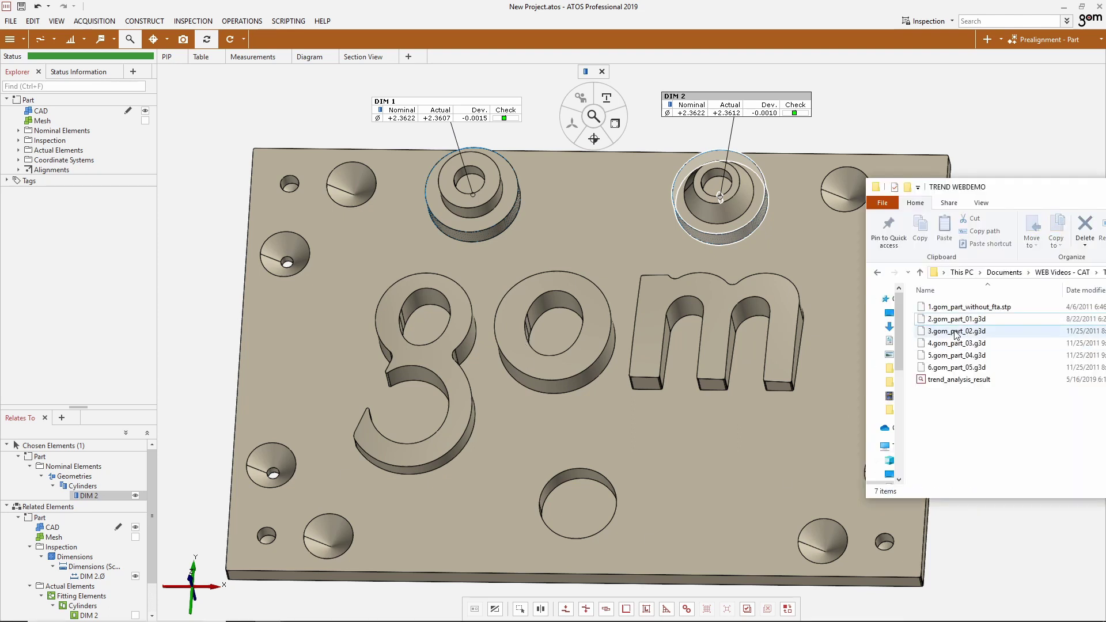
shift+click(960, 369)
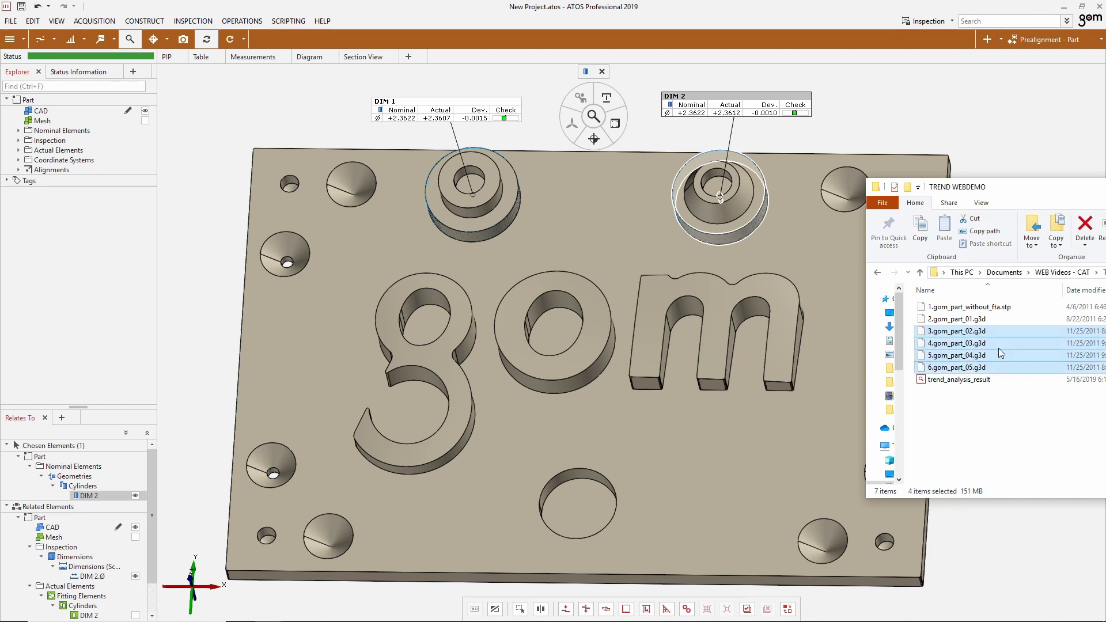
drag(982, 338, 879, 123)
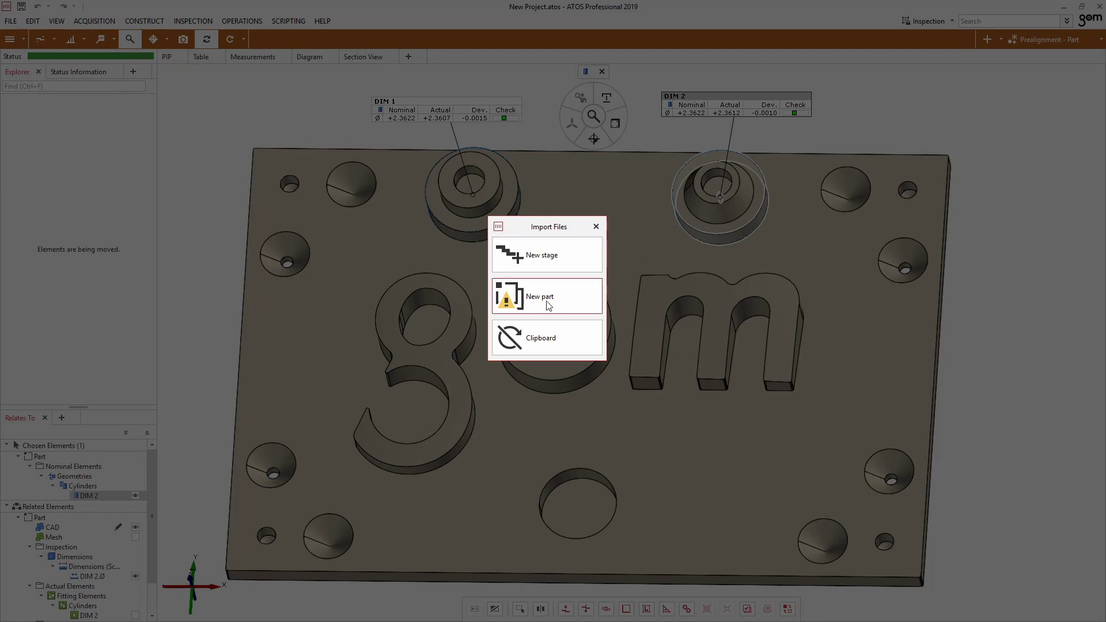
click(565, 258)
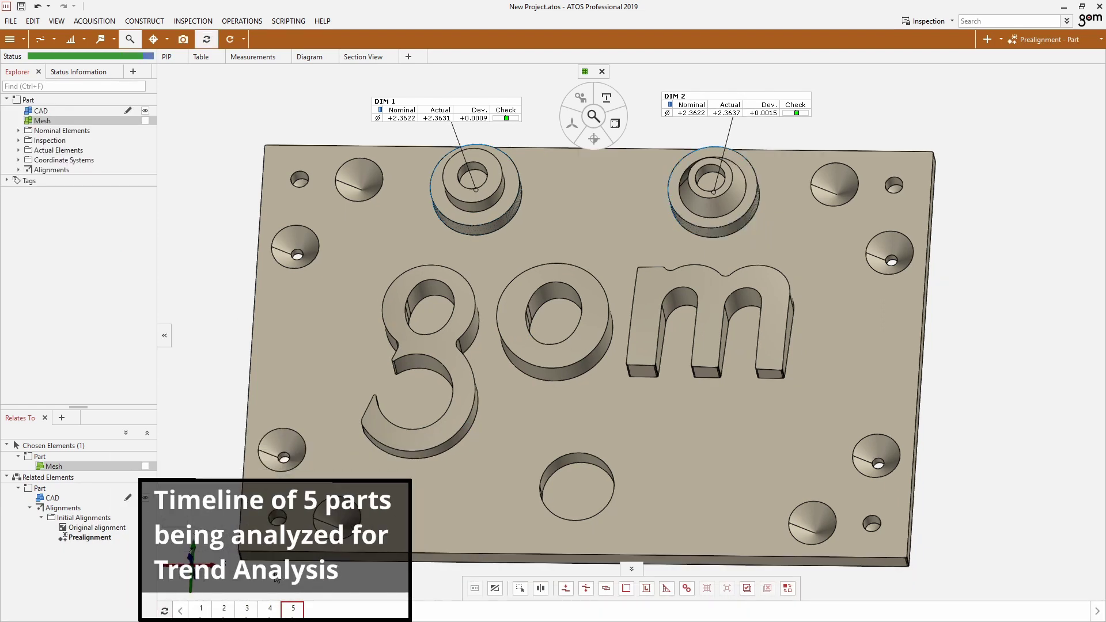
click(165, 614)
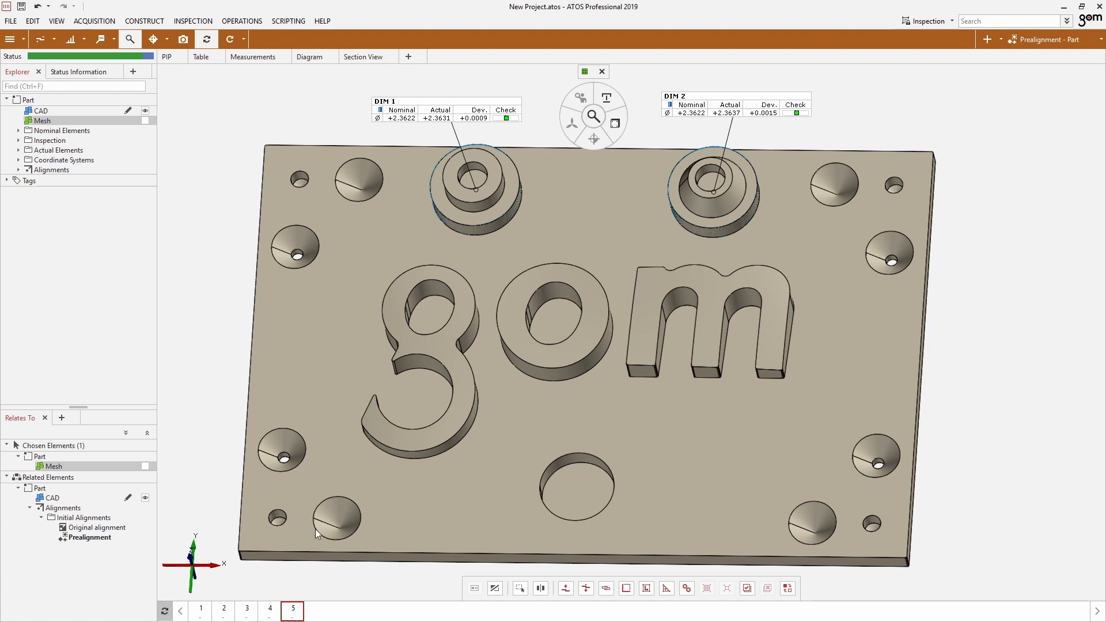
Go through the project stages and compare the DIM 1 and DIM 2 diameter results of the individual parts.
click(271, 611)
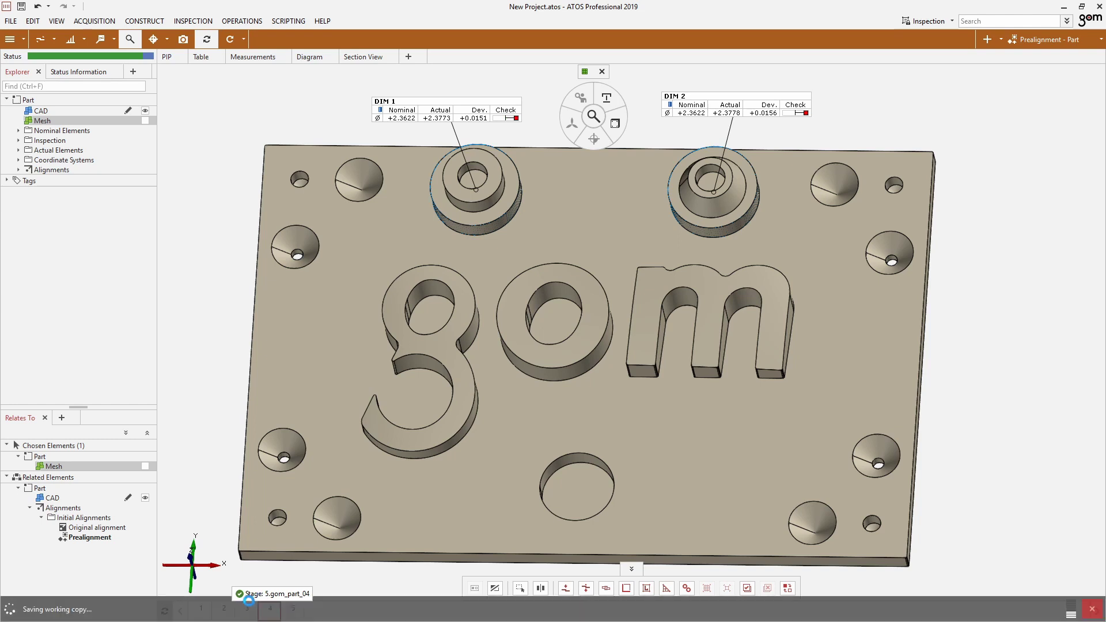
click(247, 610)
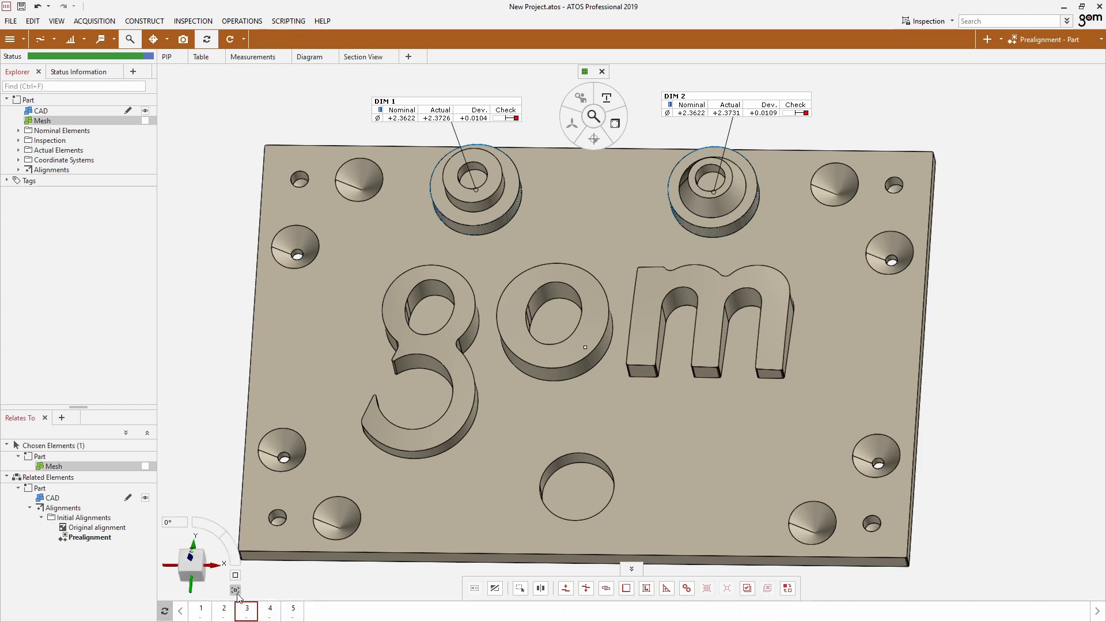
click(225, 610)
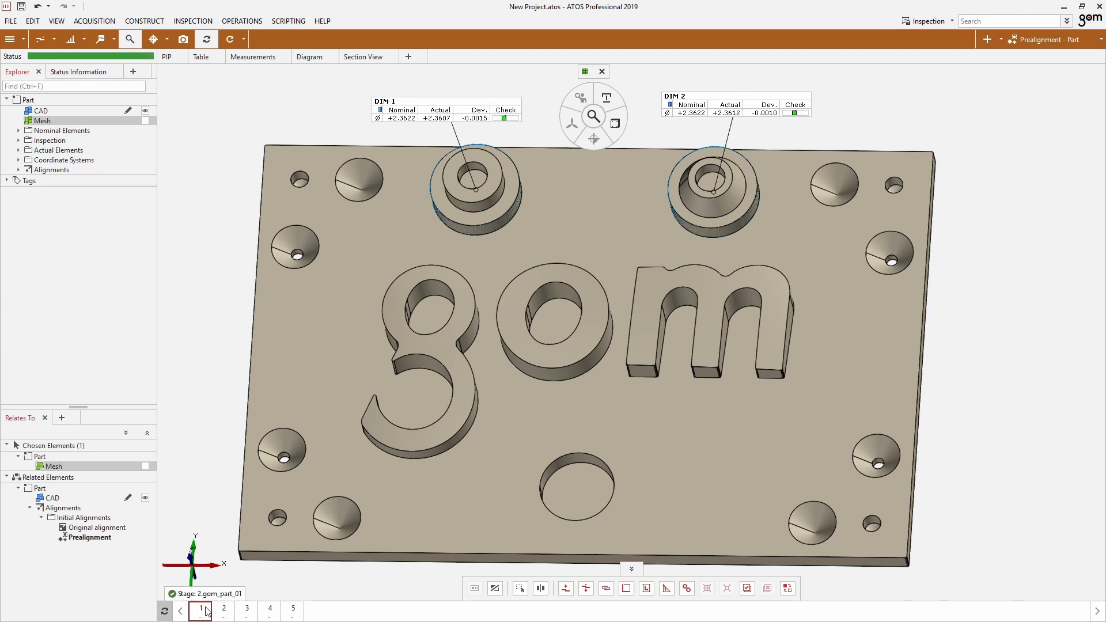
click(247, 610)
click(270, 610)
click(297, 614)
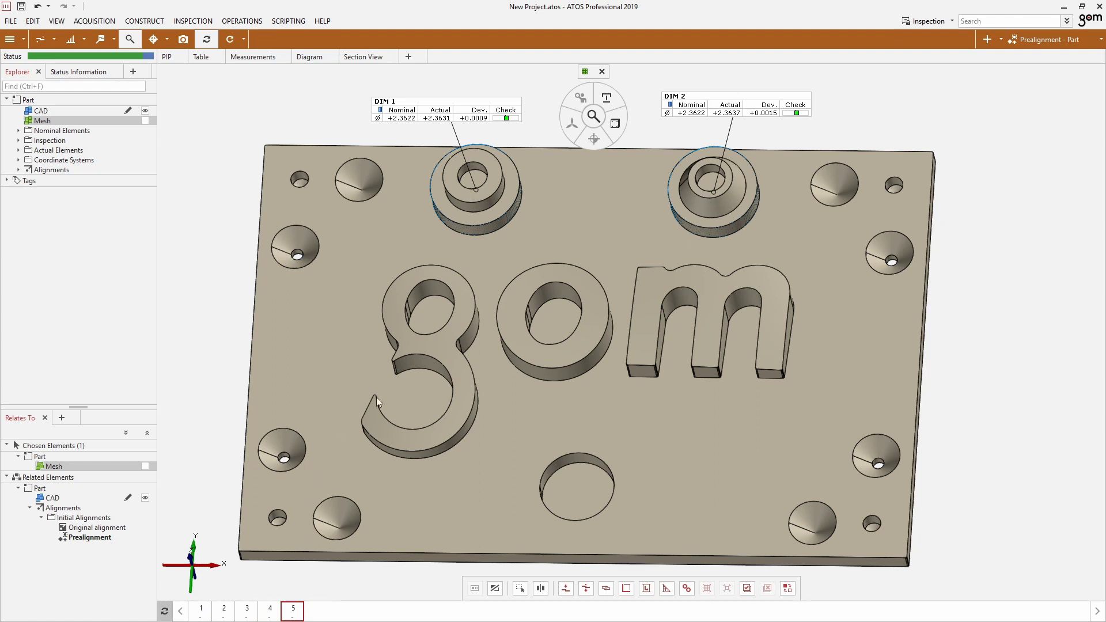
Show the labels of both cylinders, DIM 1 and DIM 2, in the Trend visualization and place them above the plate.
drag(601, 75, 991, 353)
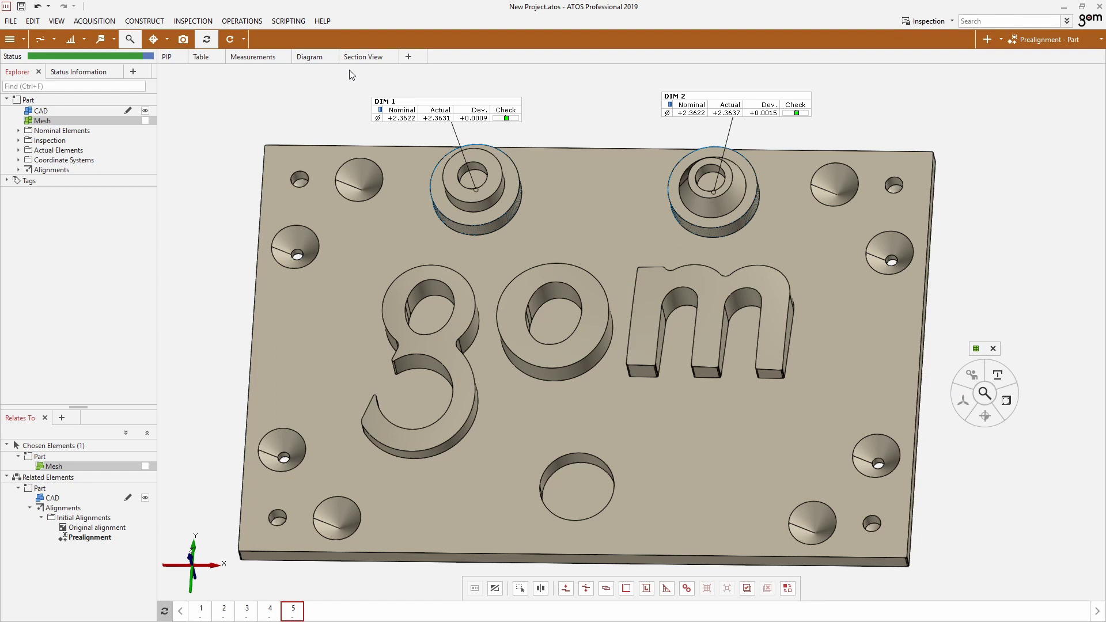
drag(344, 72, 847, 156)
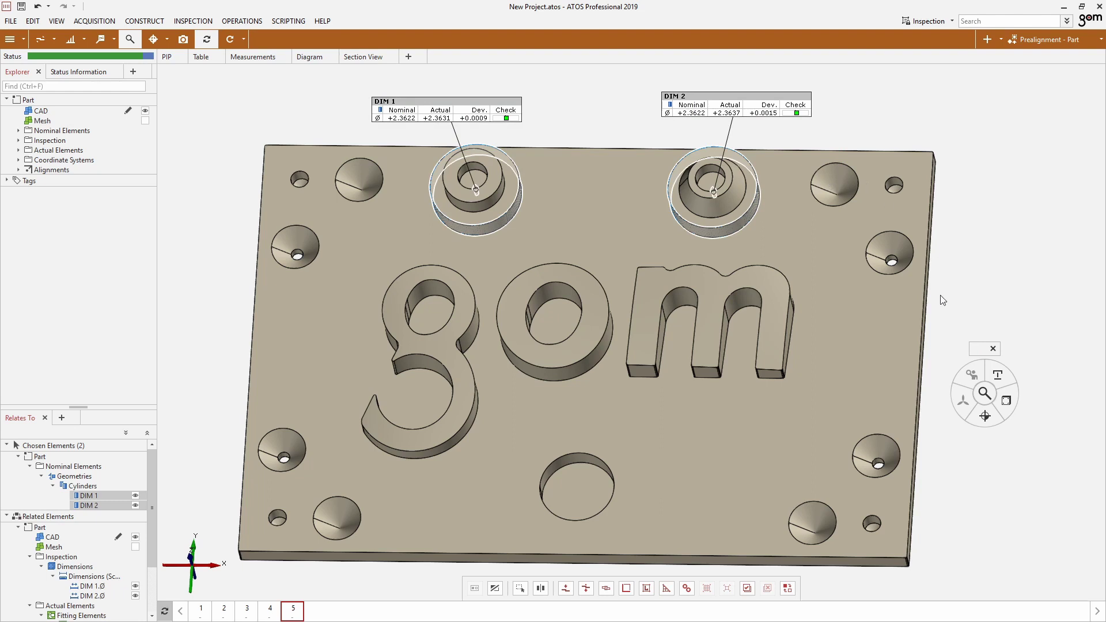
click(989, 398)
mouse_move(1022, 441)
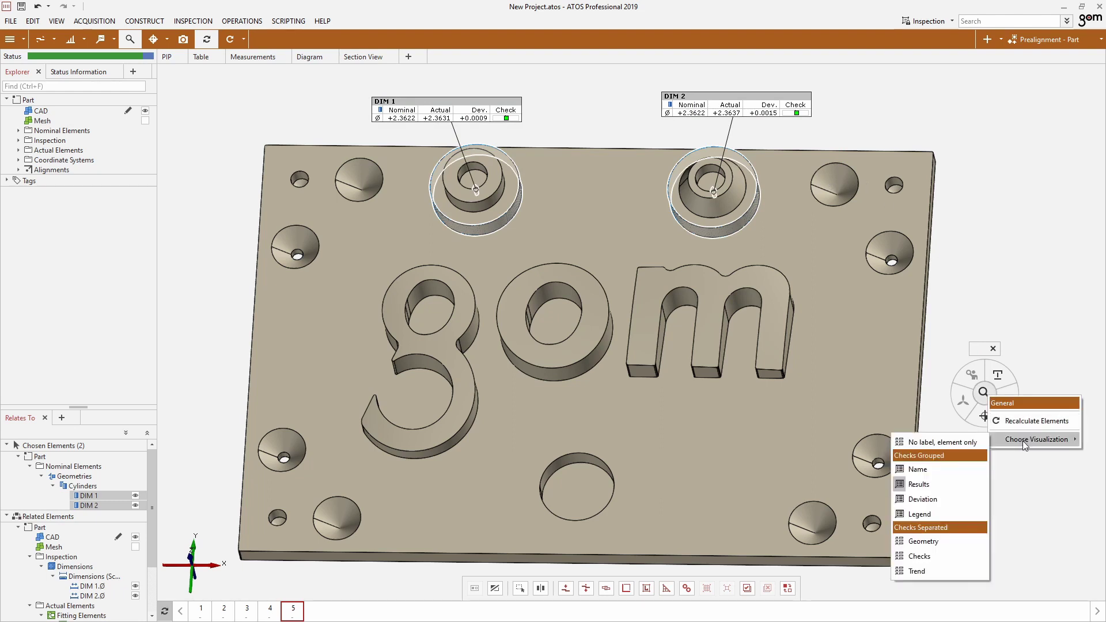
click(921, 469)
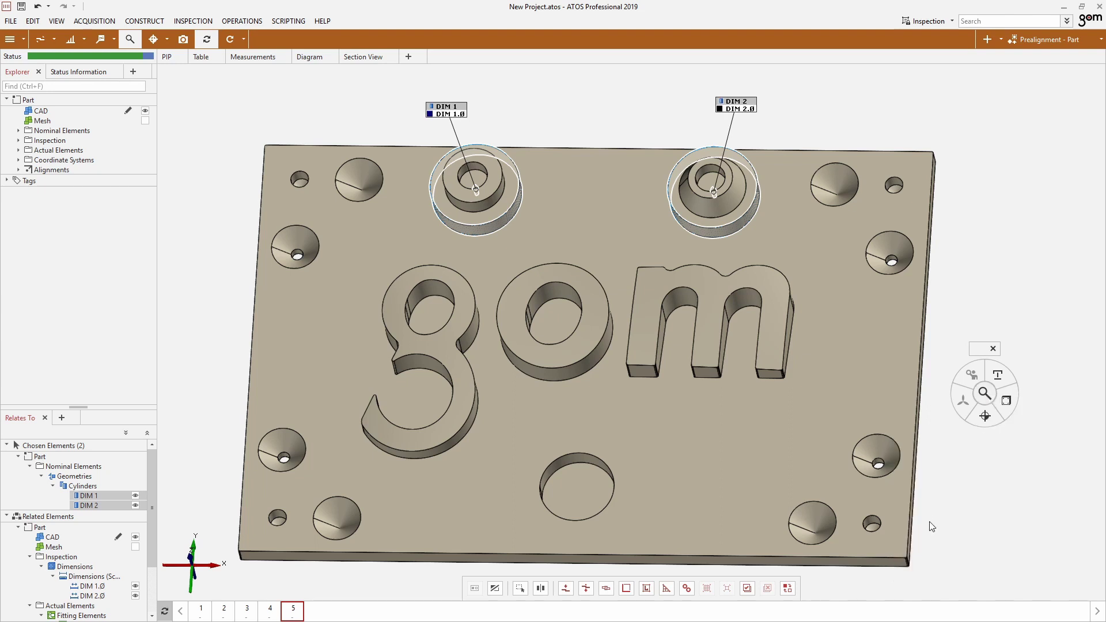
click(988, 402)
mouse_move(1017, 442)
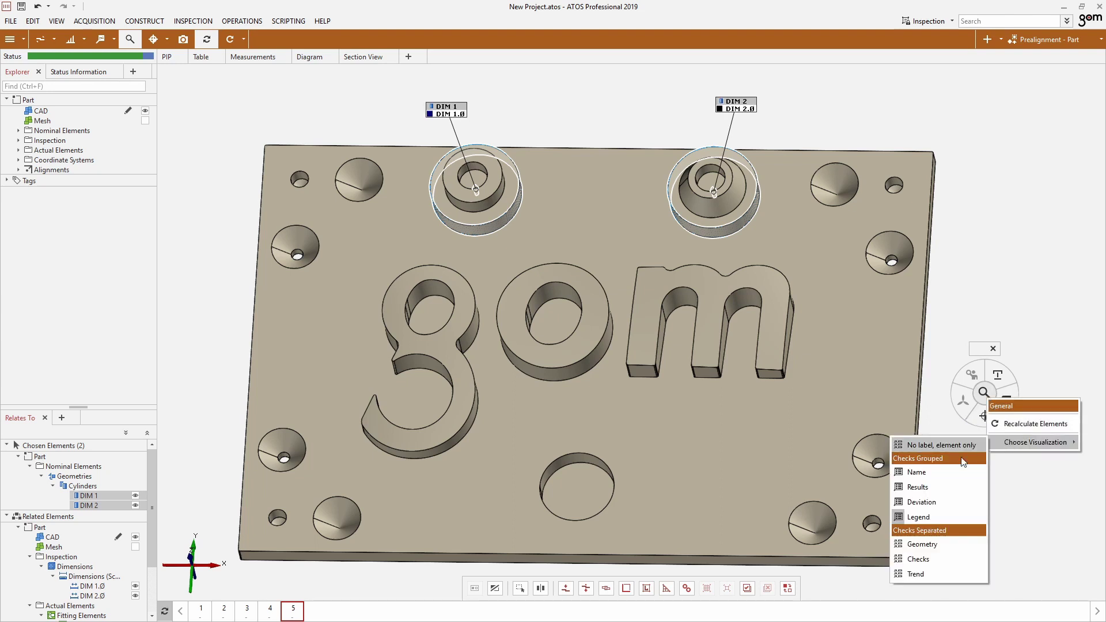
click(940, 572)
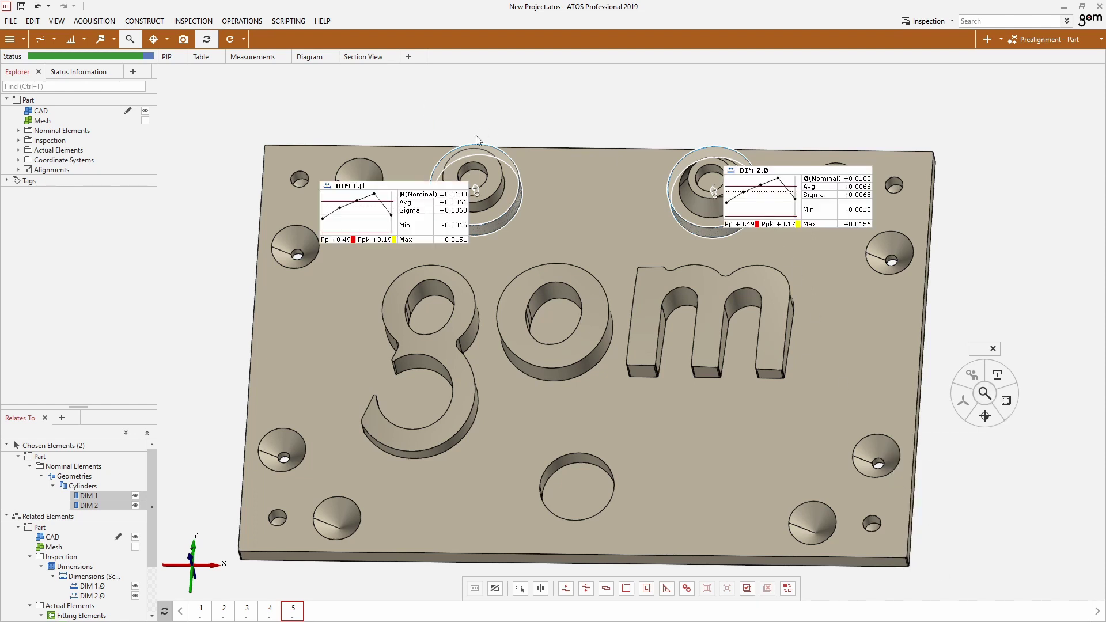
drag(423, 199, 424, 87)
drag(786, 182, 781, 84)
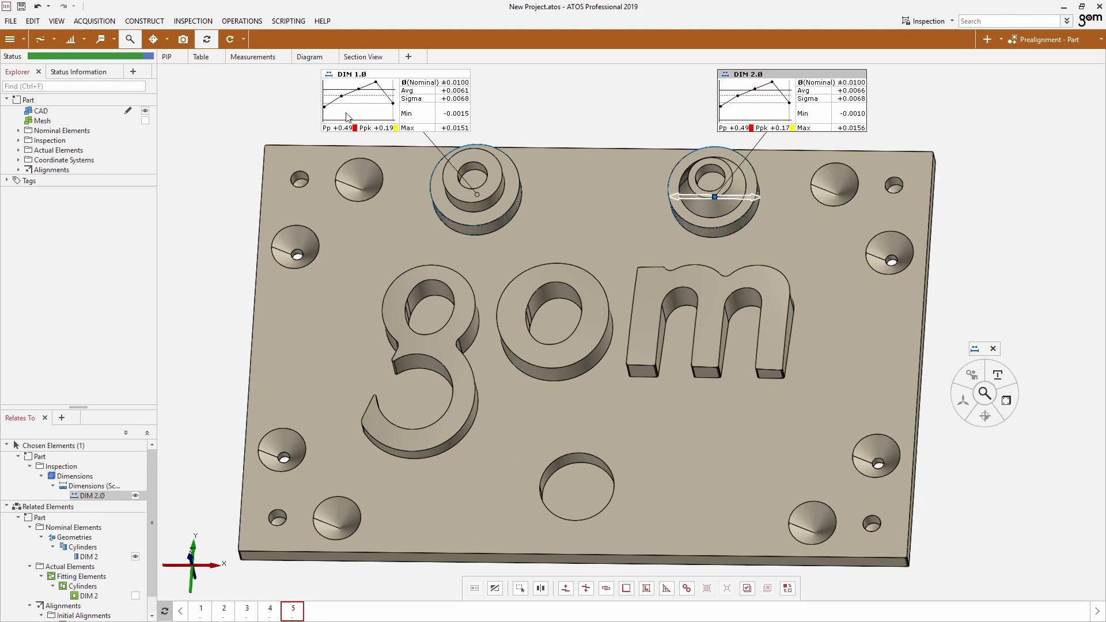
Switch back to stage 3 and show the inspection table with the Statistics Trend template.
click(270, 611)
click(247, 611)
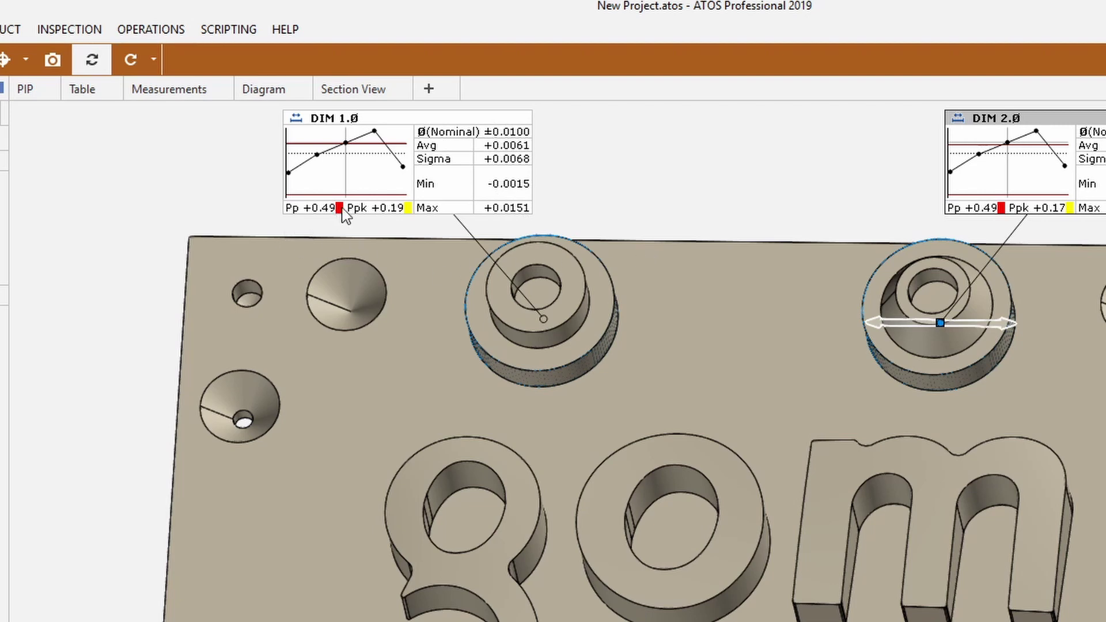
click(90, 94)
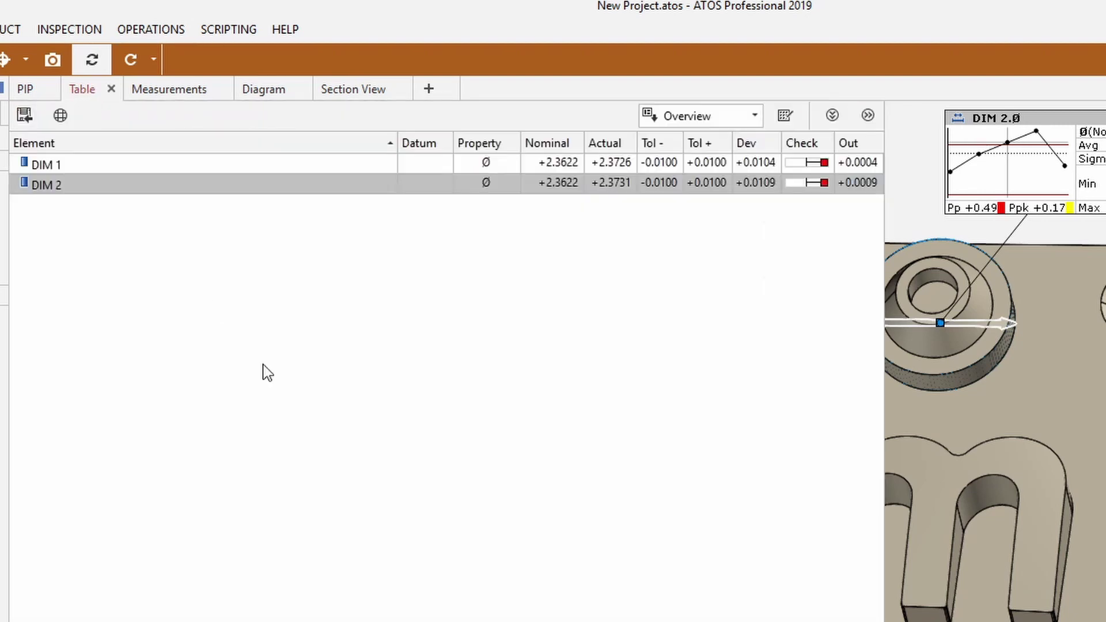
click(757, 116)
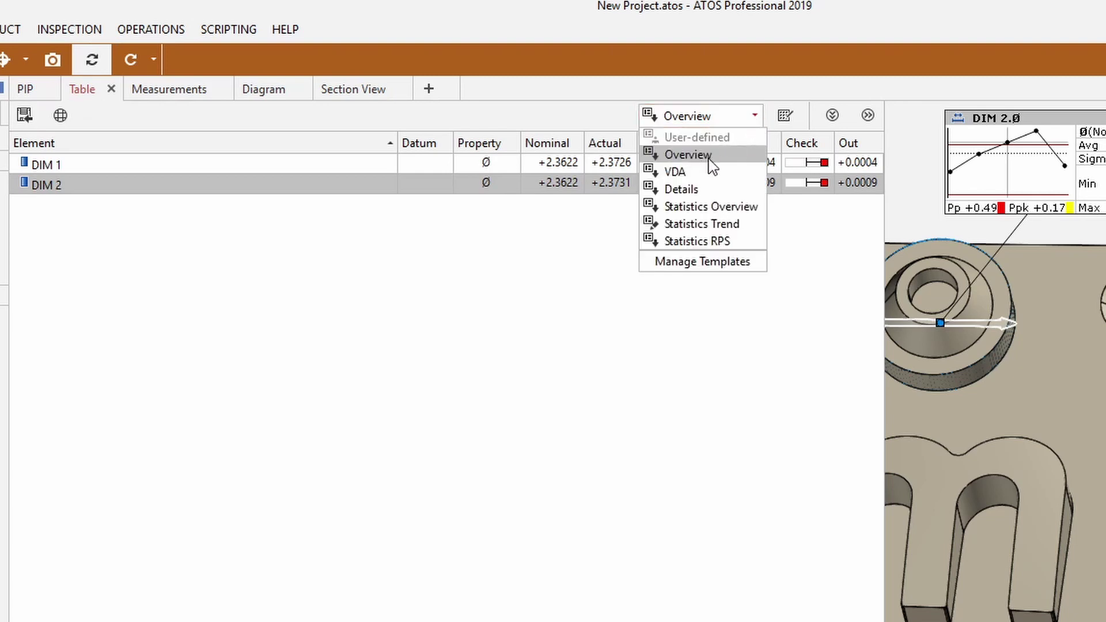
click(727, 230)
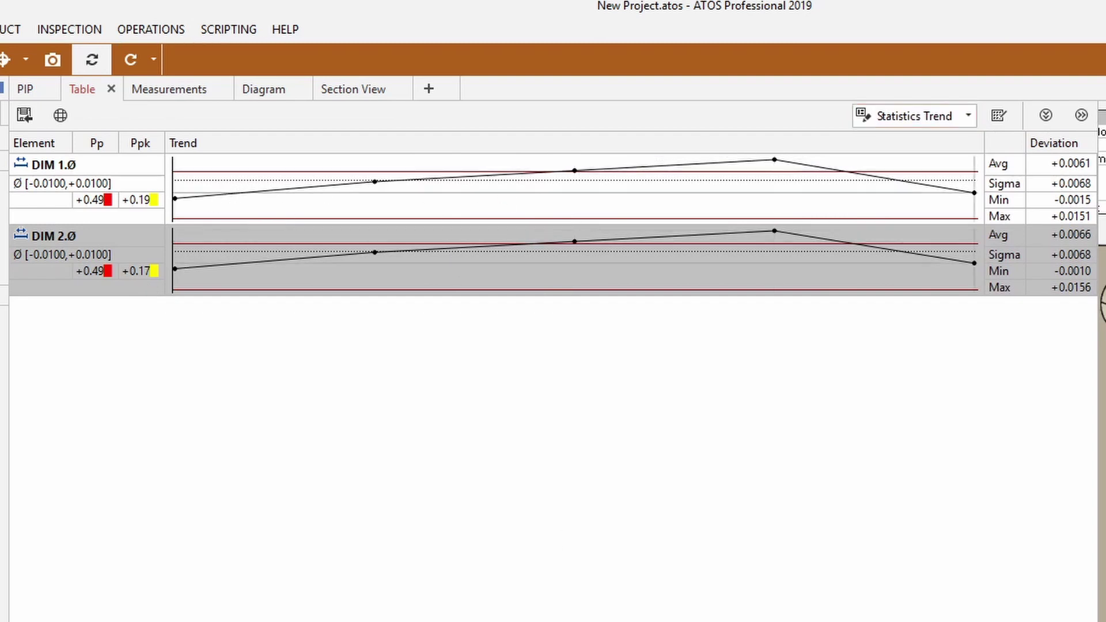
Step through the stages in the trend table to examine both diameter trends, and close the table at stage 5.
key(Left)
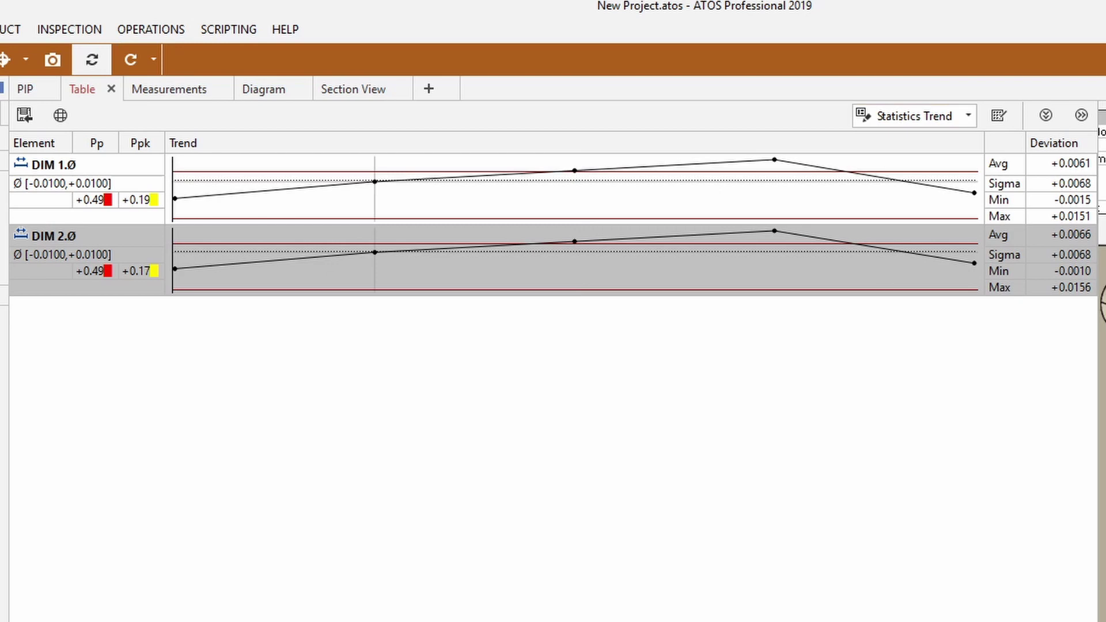
key(Right)
key(Right)
key(Right)
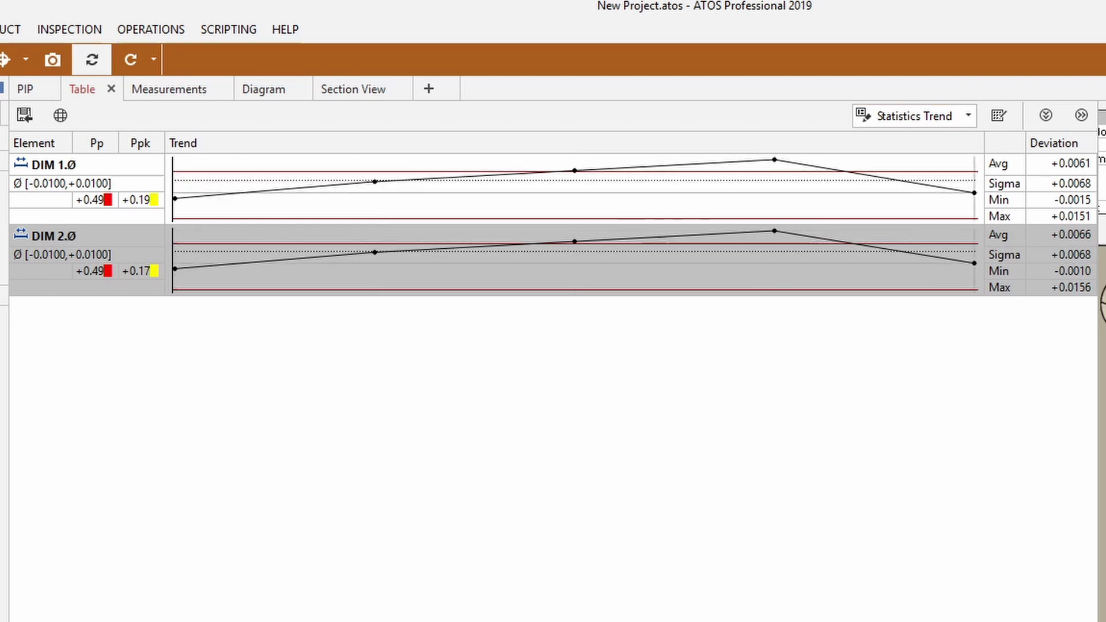
click(83, 90)
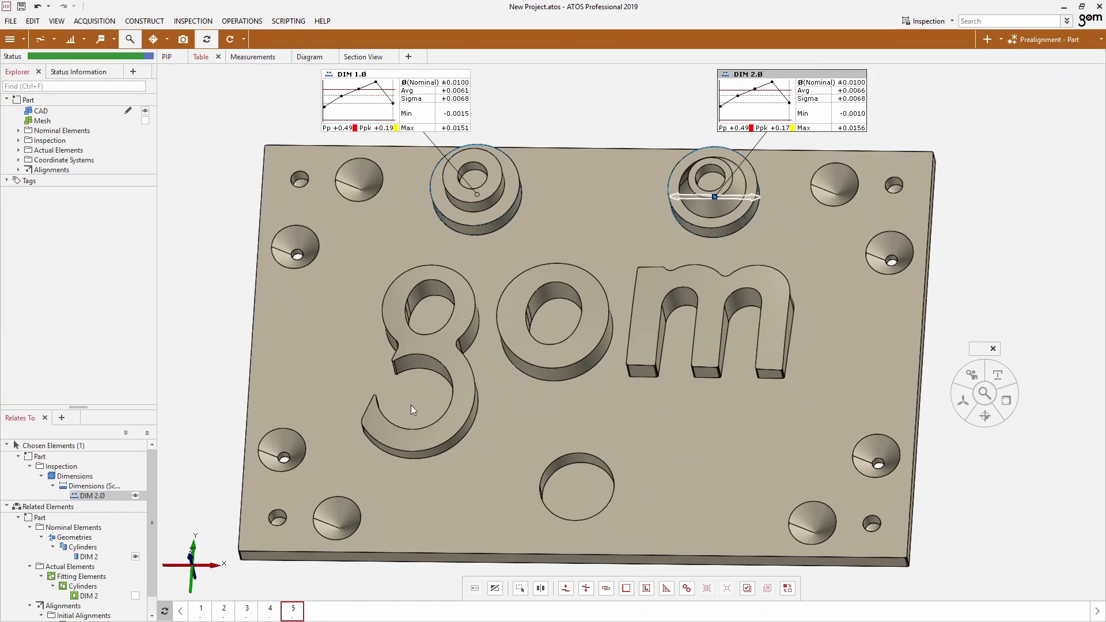
Create a surface comparison on the CAD body with a manual tolerance of 0.01 in.
click(56, 111)
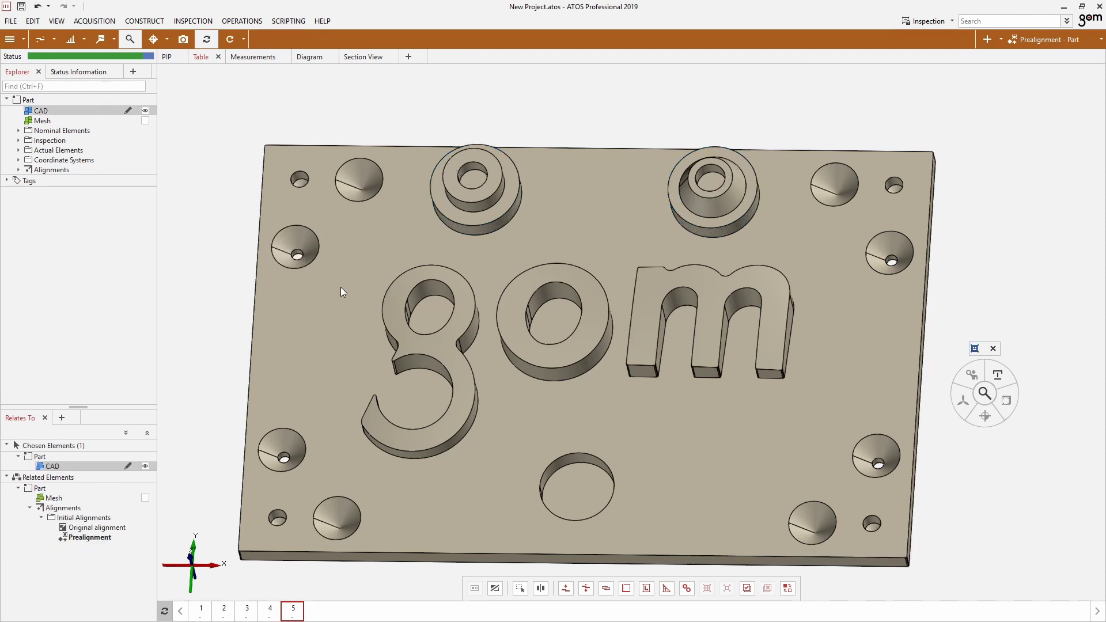
click(54, 39)
click(81, 57)
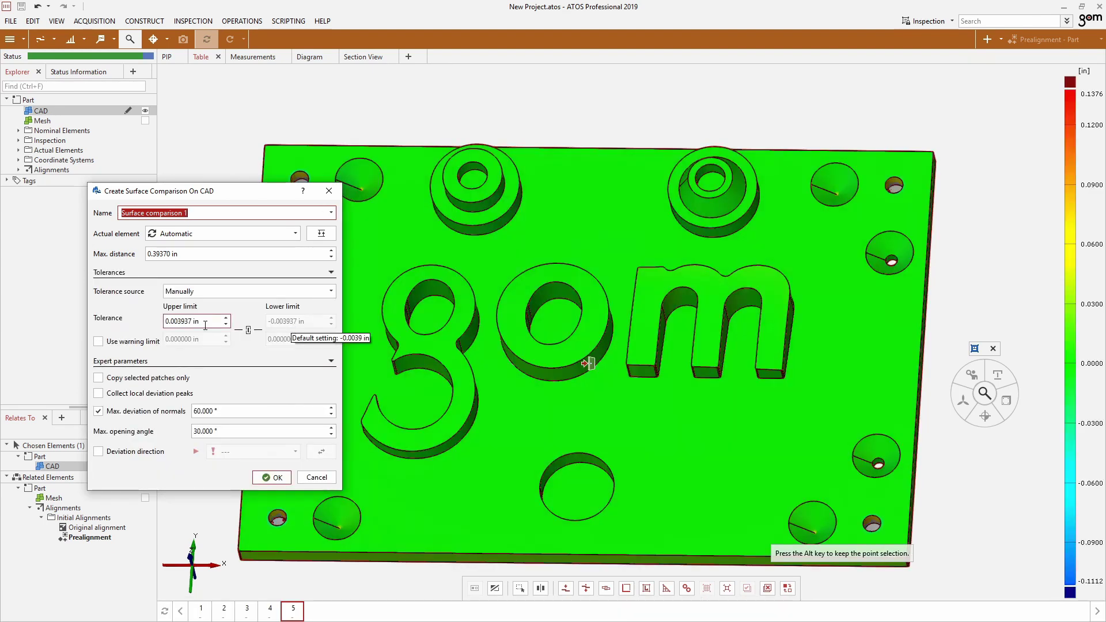
drag(193, 321, 182, 322)
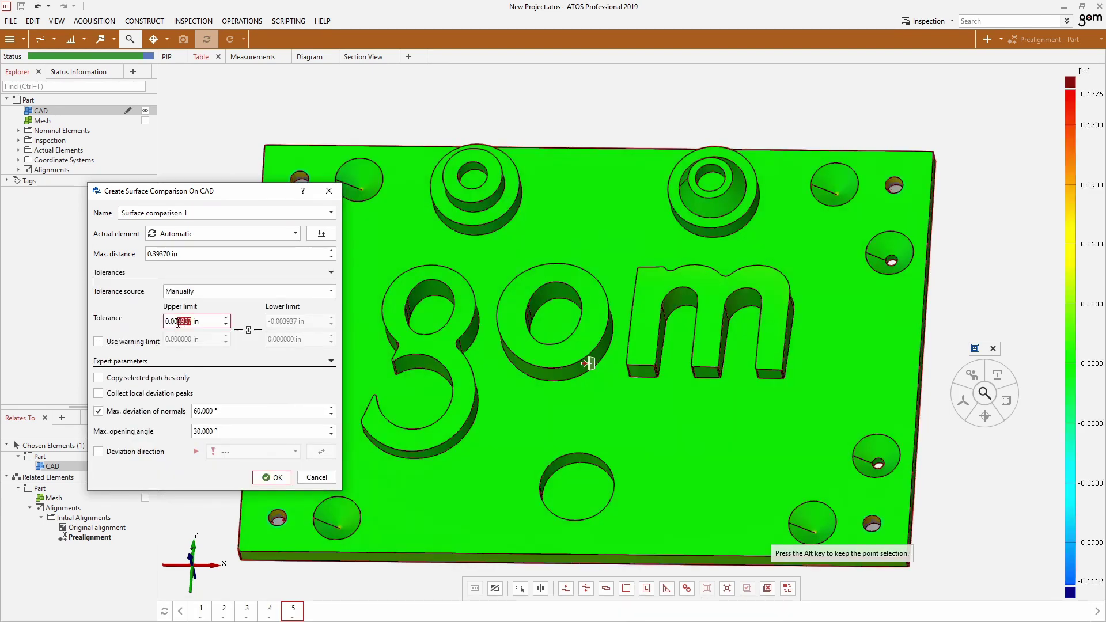
key(BackSpace)
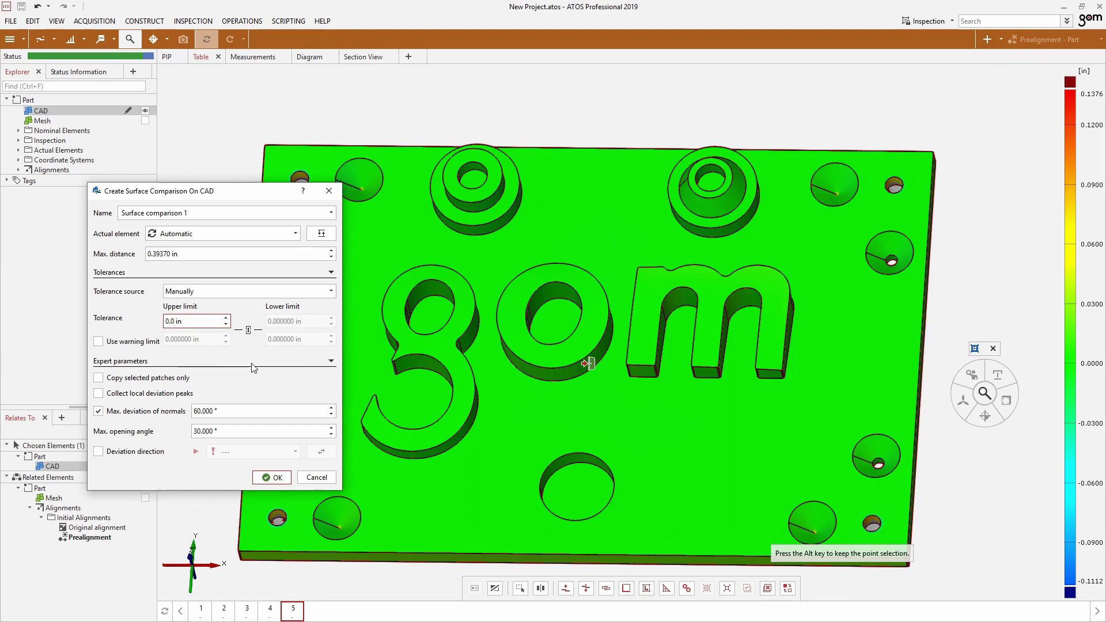
text(1)
click(277, 478)
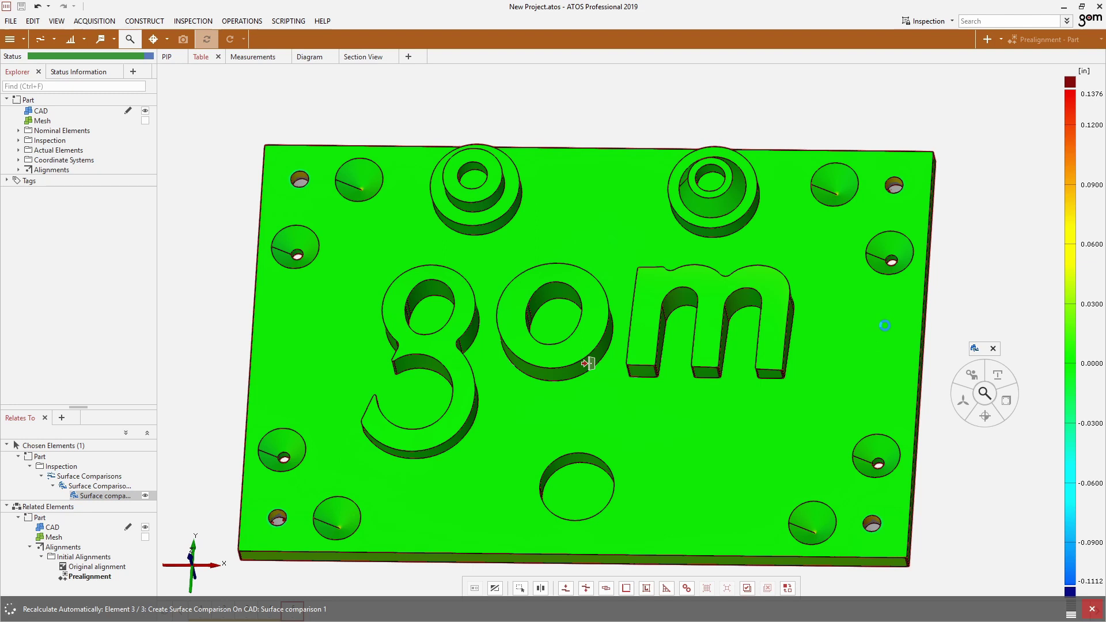
Set the upper limit of the deviation colour legend to 0.01 in.
click(1091, 96)
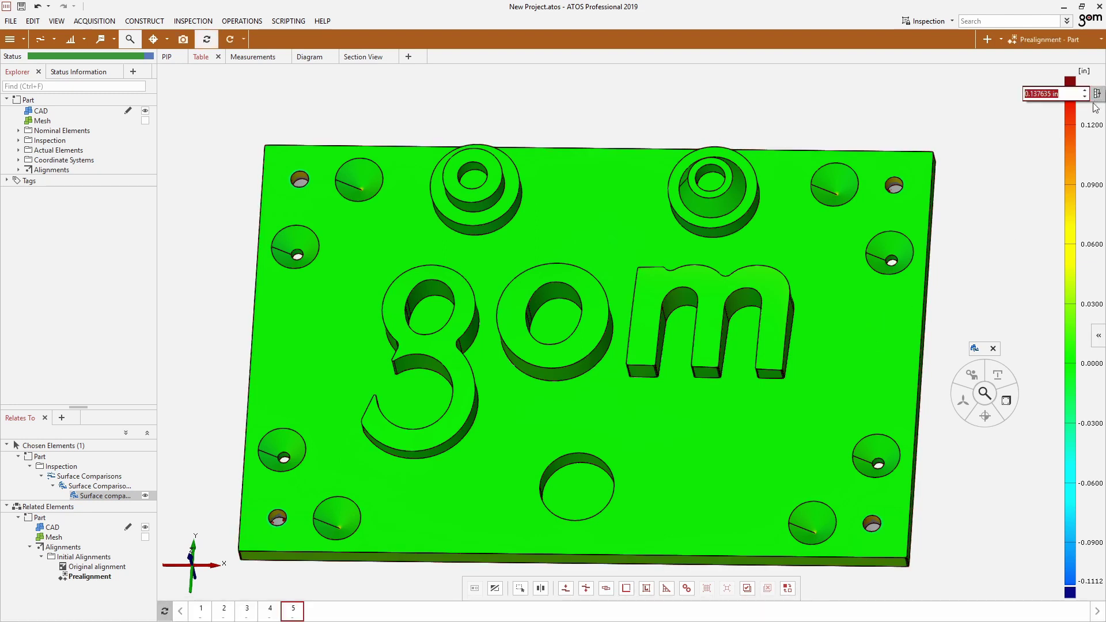
drag(1053, 95, 1045, 95)
text(0)
text(1)
key(Return)
drag(762, 330, 700, 334)
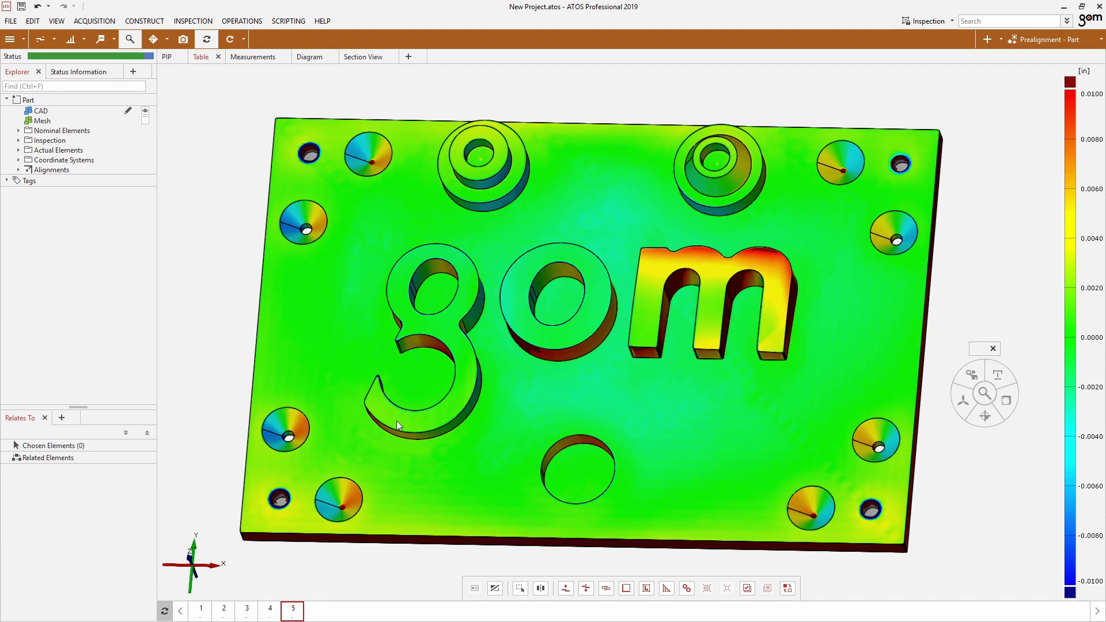
Go through stages 1 to 5 and compare the surface deviation colours of the individual parts.
click(270, 611)
click(249, 611)
click(225, 611)
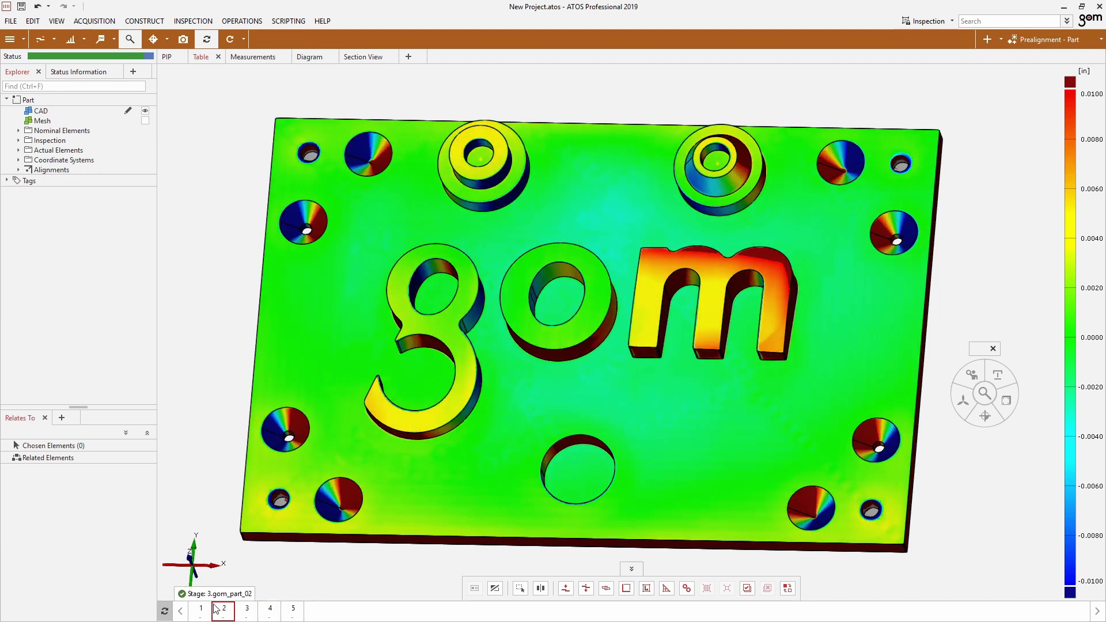
click(201, 611)
click(224, 611)
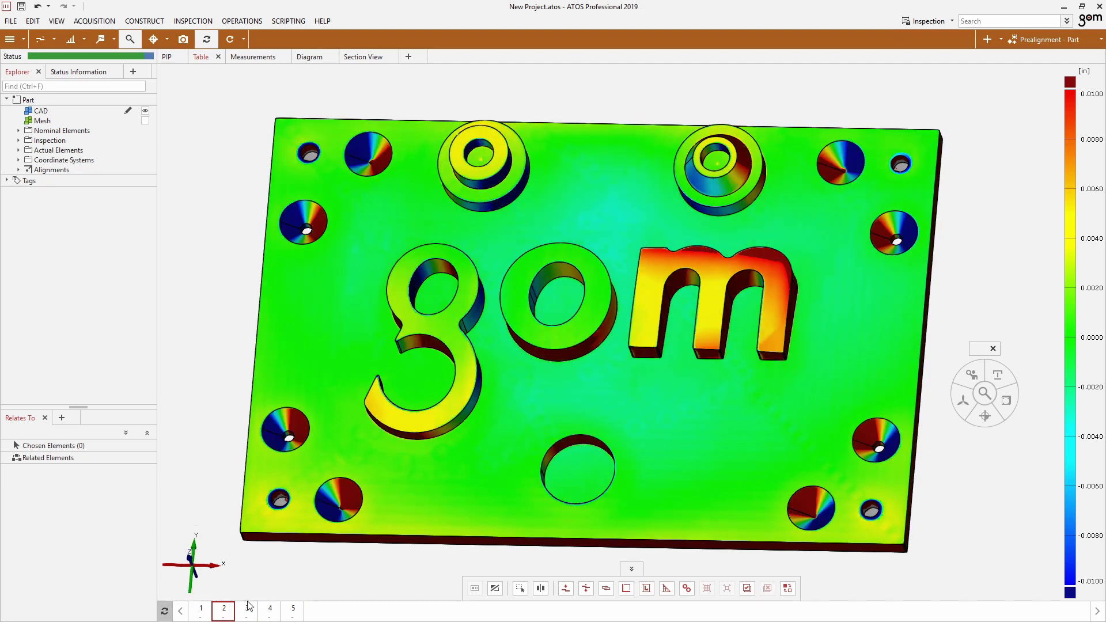
click(247, 611)
click(270, 611)
click(293, 611)
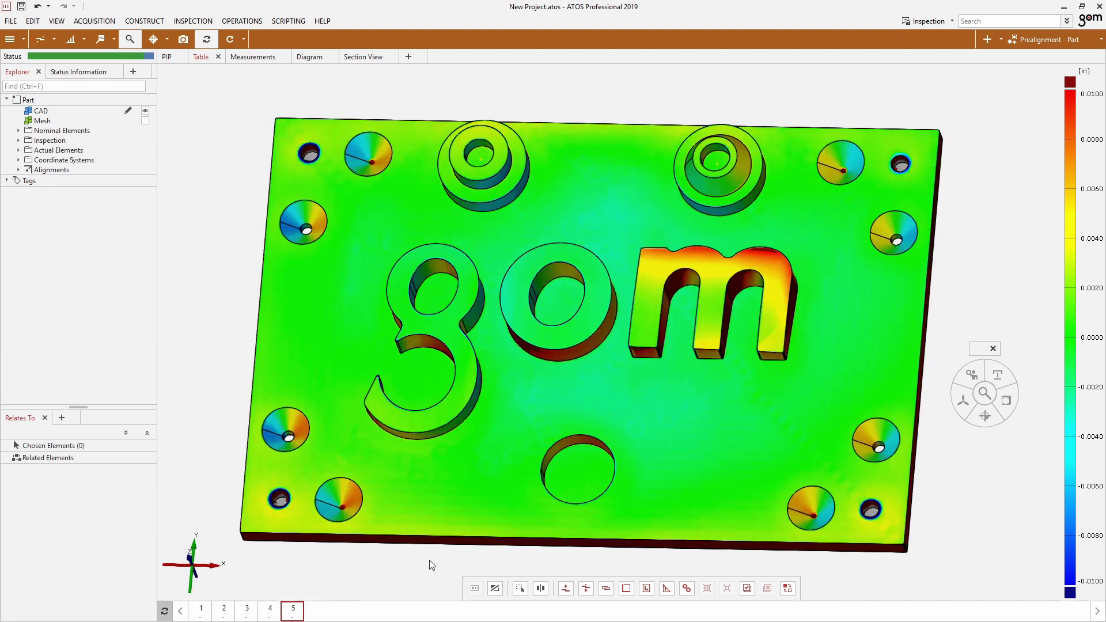
Create four deviation labels: on the plate beside the g, between the upper bosses, right of the m, and on the m's upper edge.
click(111, 40)
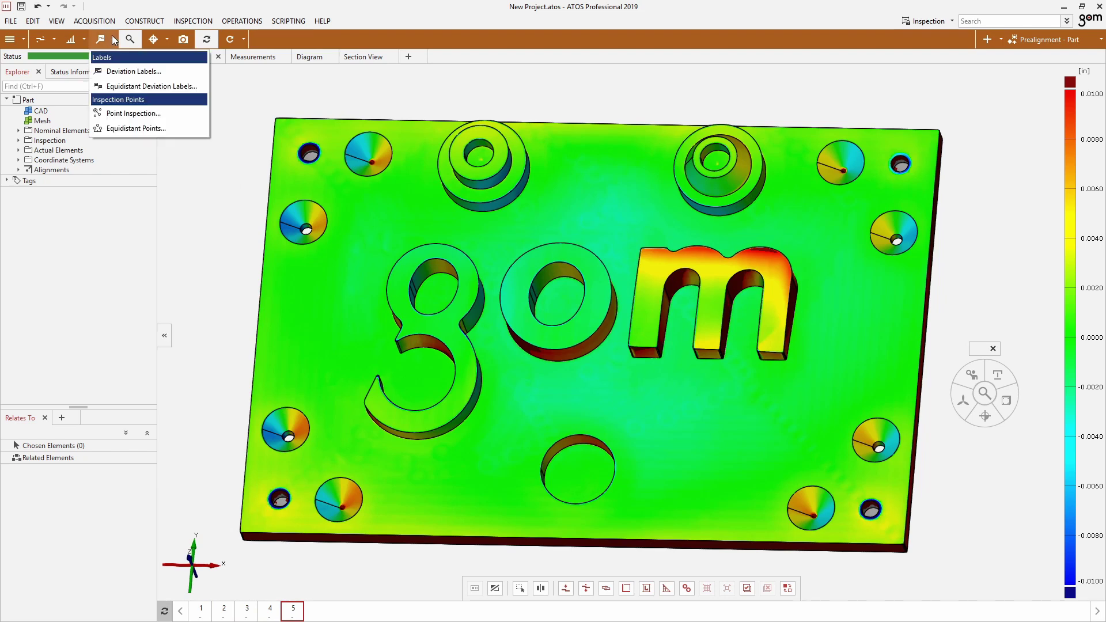
click(152, 72)
ctrl+click(312, 311)
ctrl+click(607, 175)
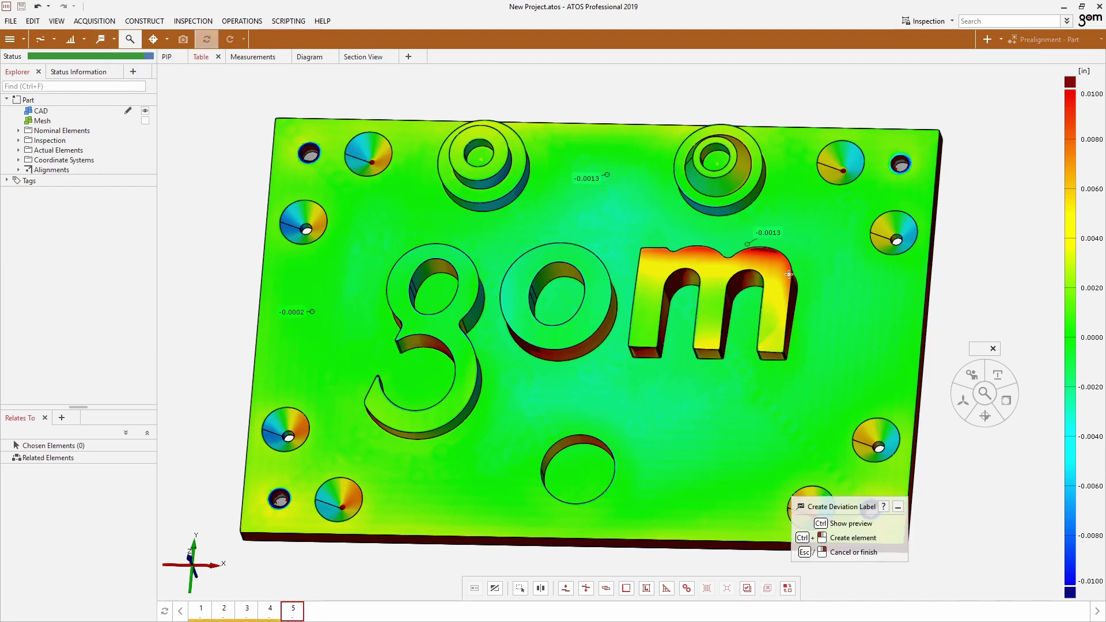
ctrl+click(877, 345)
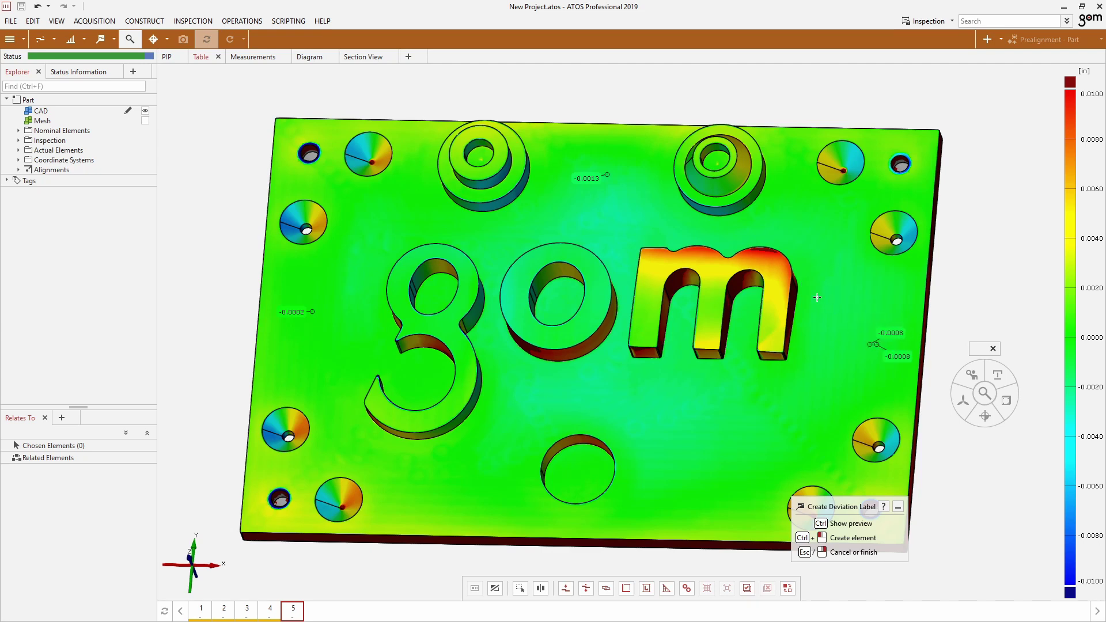
ctrl+click(767, 250)
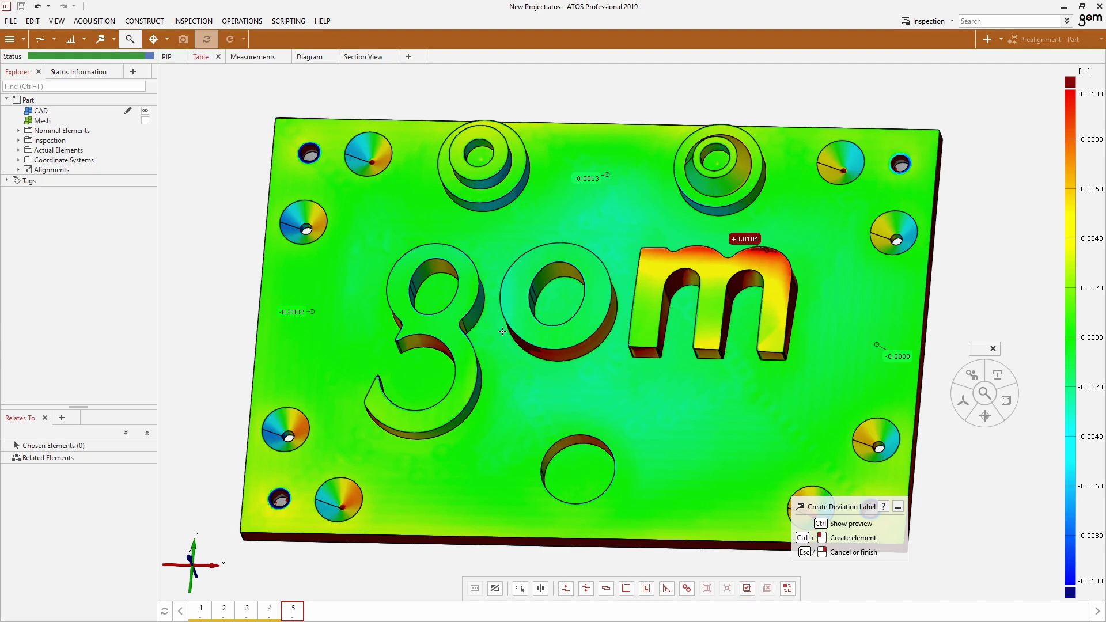
key(Escape)
Select all four deviation labels and switch their visualization to Trend.
drag(215, 89, 933, 441)
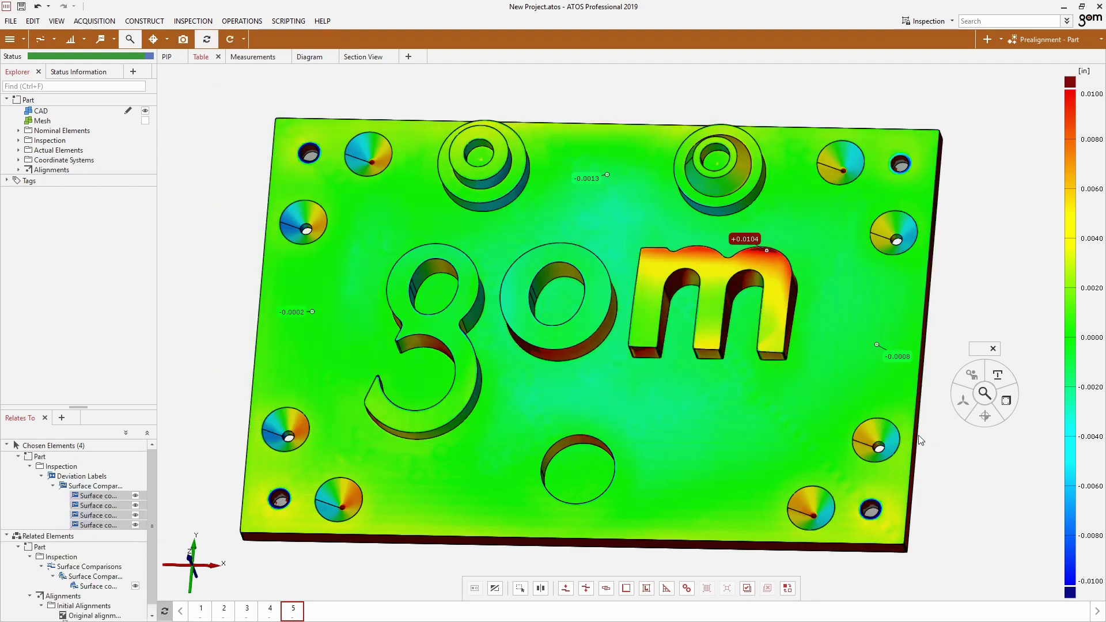
click(986, 395)
mouse_move(1029, 442)
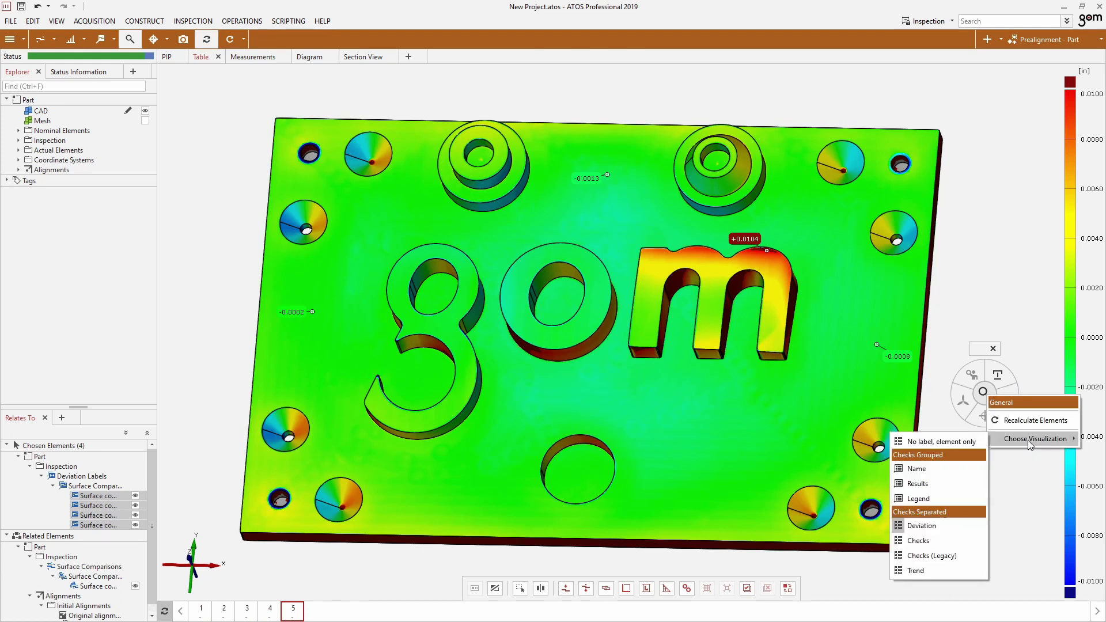
click(931, 571)
Spread the four trend labels out around the plate so they uncover the gom letters.
drag(820, 185, 832, 116)
drag(490, 166, 552, 74)
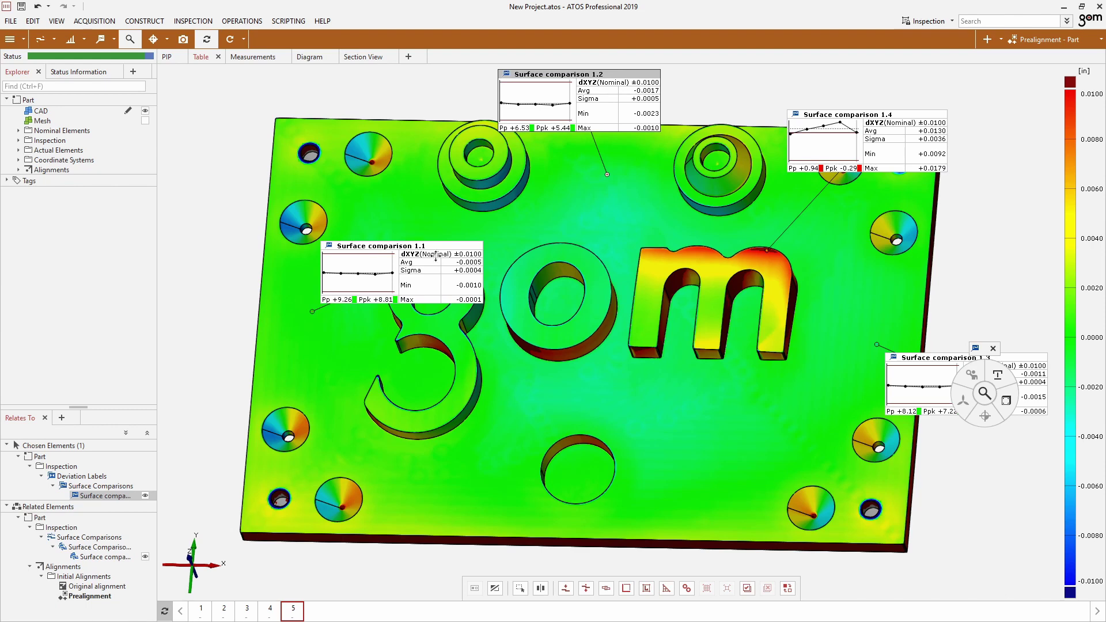
drag(438, 260, 279, 209)
drag(924, 372, 933, 388)
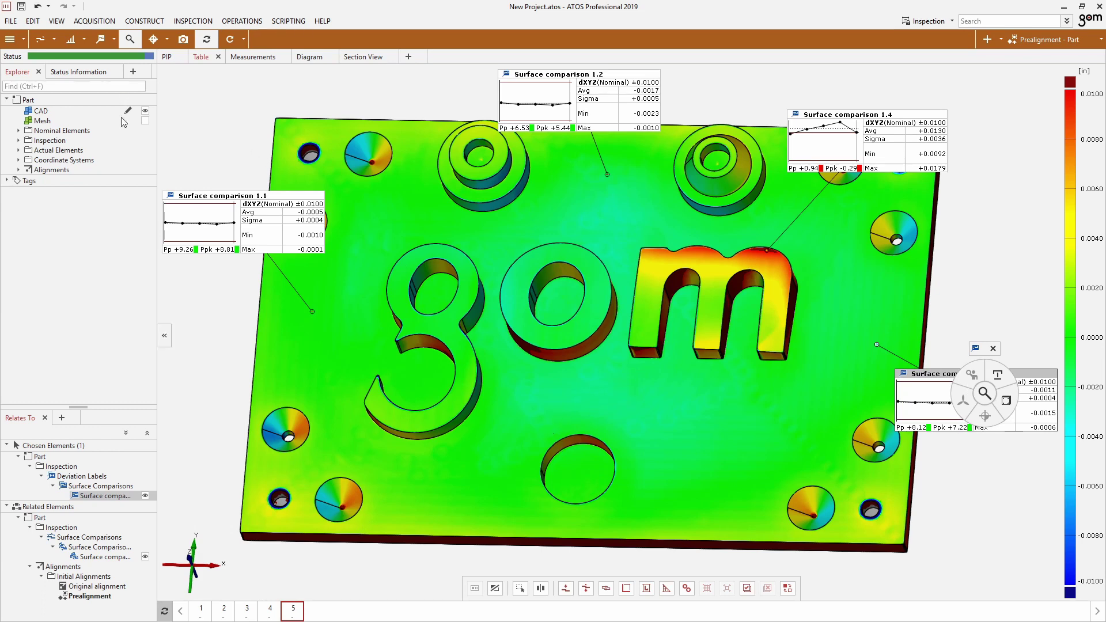
Locate the surface comparison under Inspection in the element tree and display it alone in the 3D view, without the trend labels.
click(634, 390)
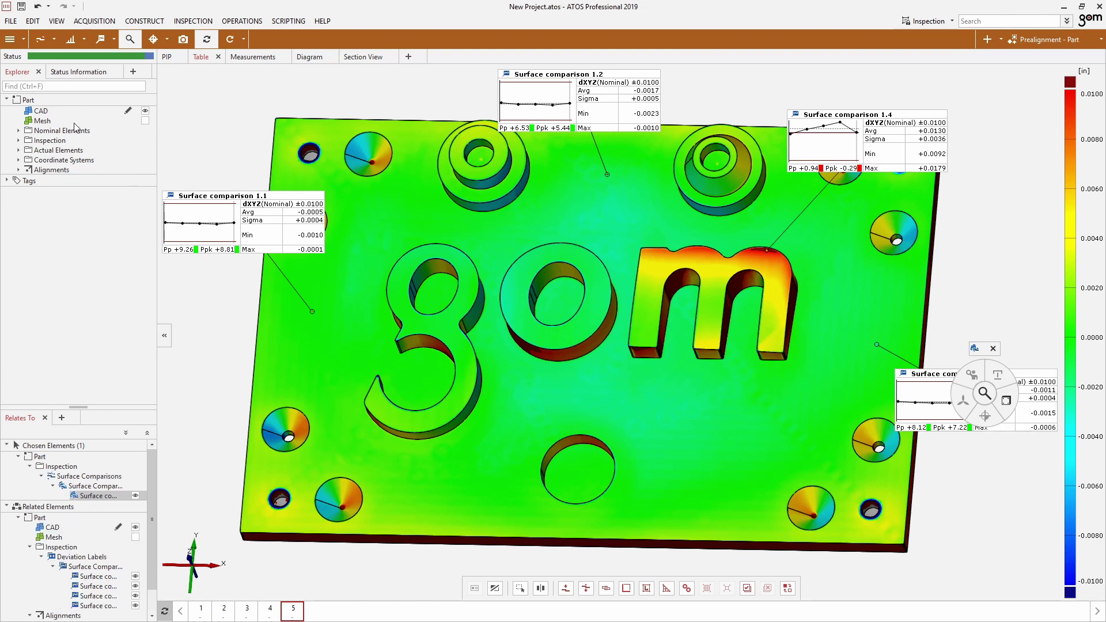
click(18, 140)
click(30, 150)
click(41, 160)
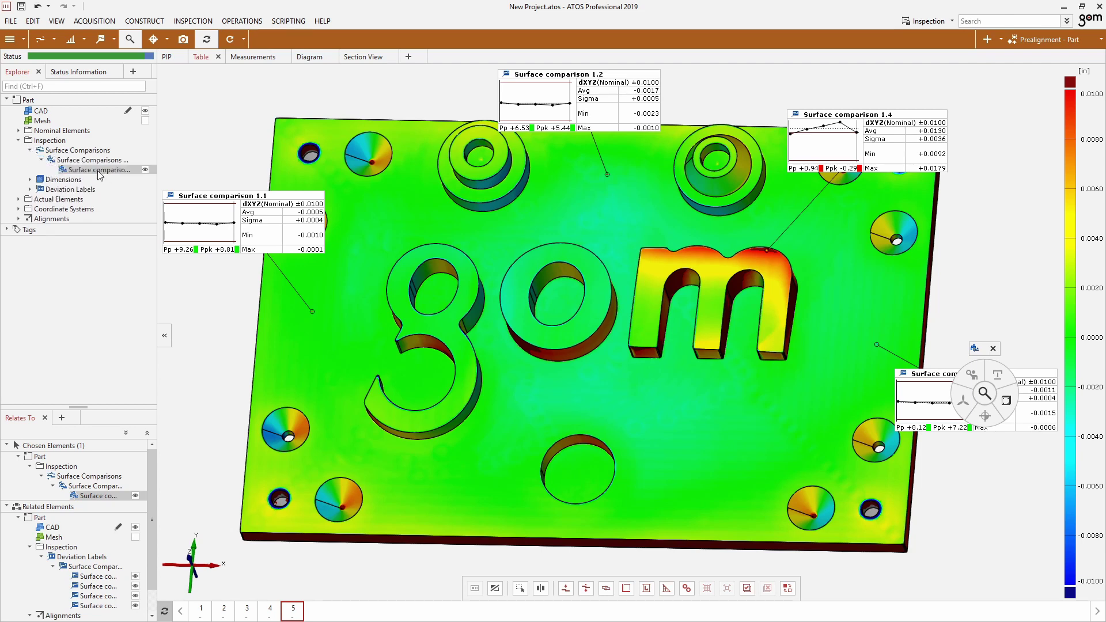
drag(100, 174, 593, 285)
mouse_move(614, 344)
mouse_down()
mouse_move(639, 358)
mouse_move(621, 339)
mouse_up()
drag(878, 232, 867, 233)
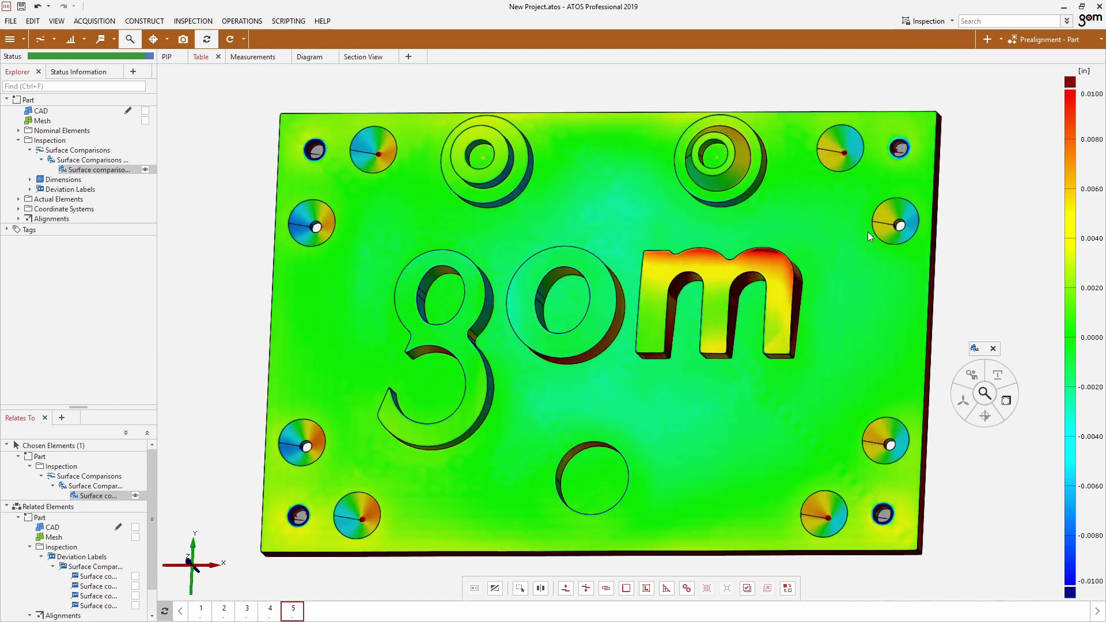
Change the surface comparison's legend type to Range and view the coloured part at an angle.
right_click(1072, 118)
mouse_move(1054, 126)
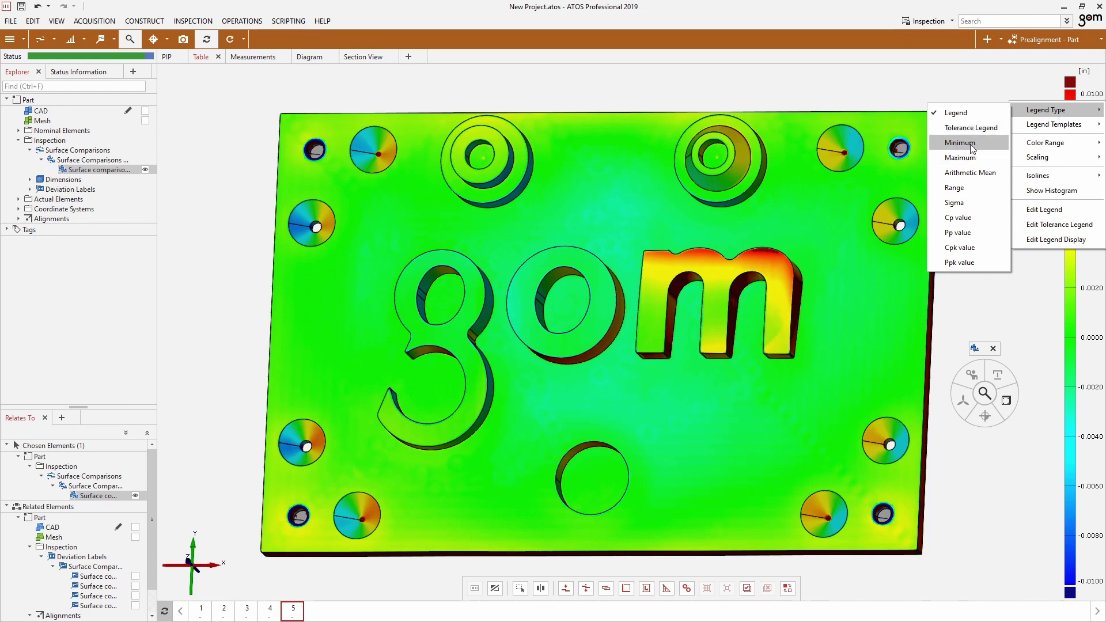
click(967, 187)
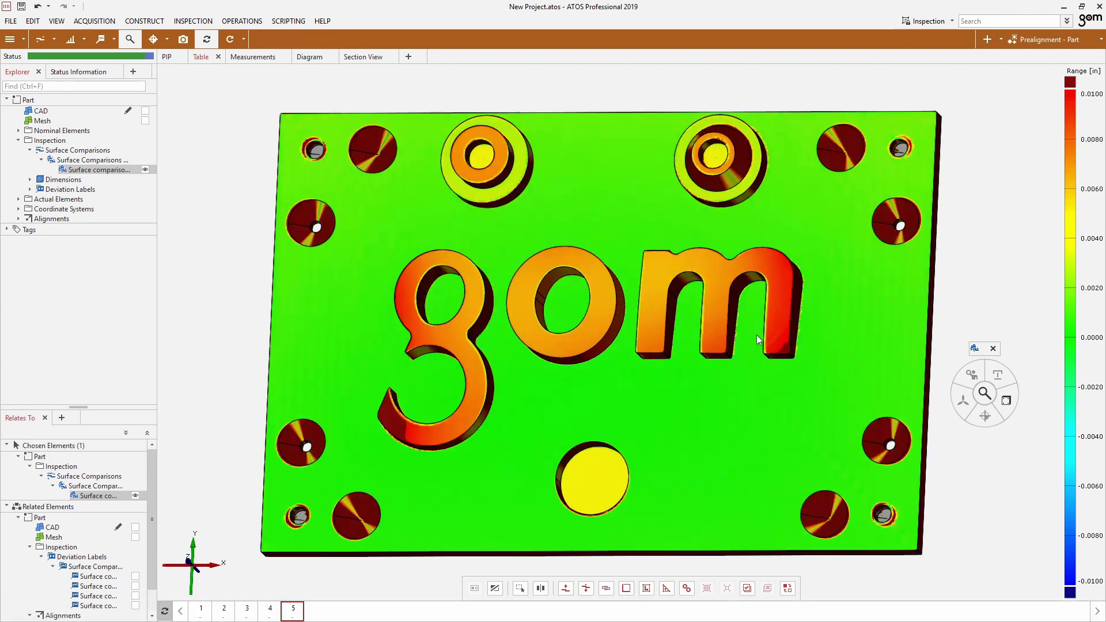
drag(766, 354, 546, 382)
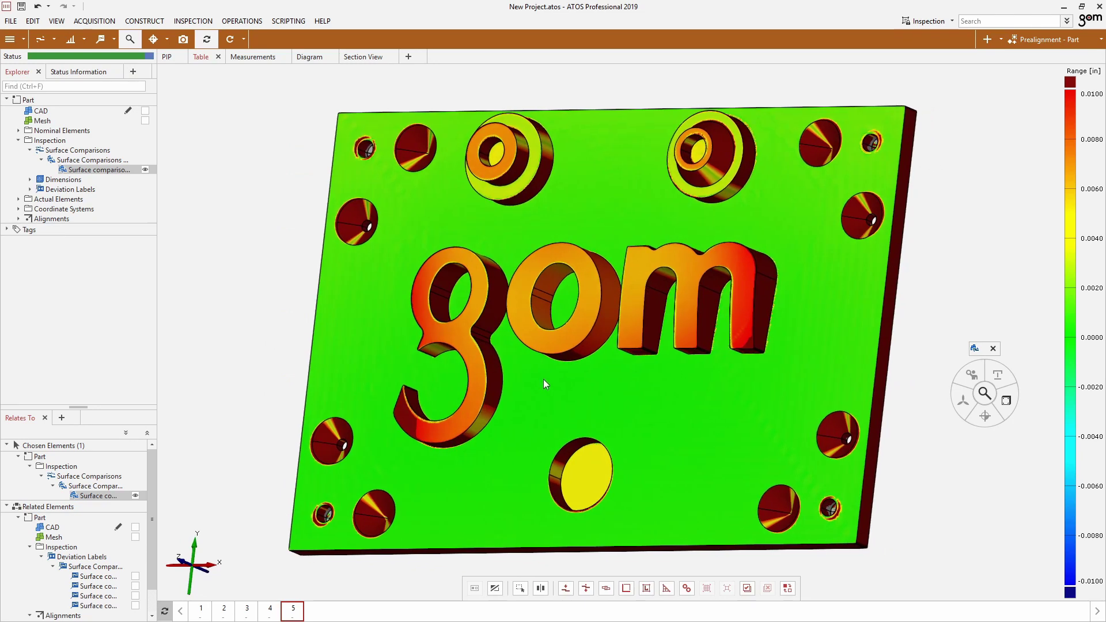
drag(409, 427, 304, 500)
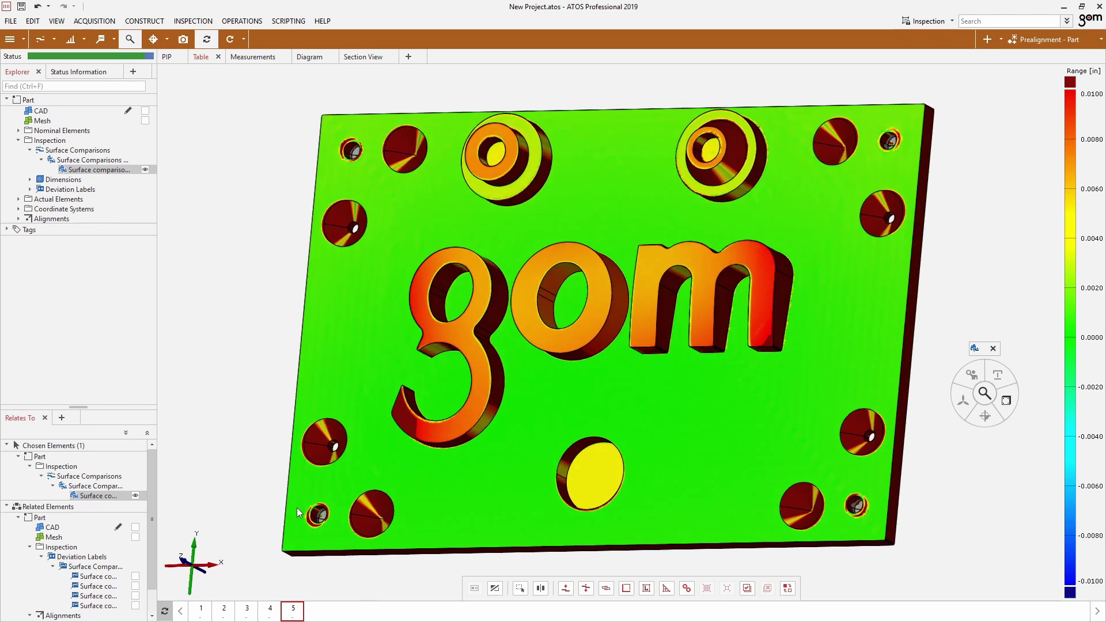
Go back and forth through stages 1 to 5 to compare the Range colours, stopping at stage 3.
click(269, 609)
click(248, 611)
click(216, 612)
click(207, 612)
click(225, 611)
click(248, 611)
click(270, 611)
click(293, 611)
click(270, 611)
click(246, 611)
mouse_move(589, 366)
mouse_down()
mouse_move(680, 358)
mouse_move(586, 375)
mouse_up()
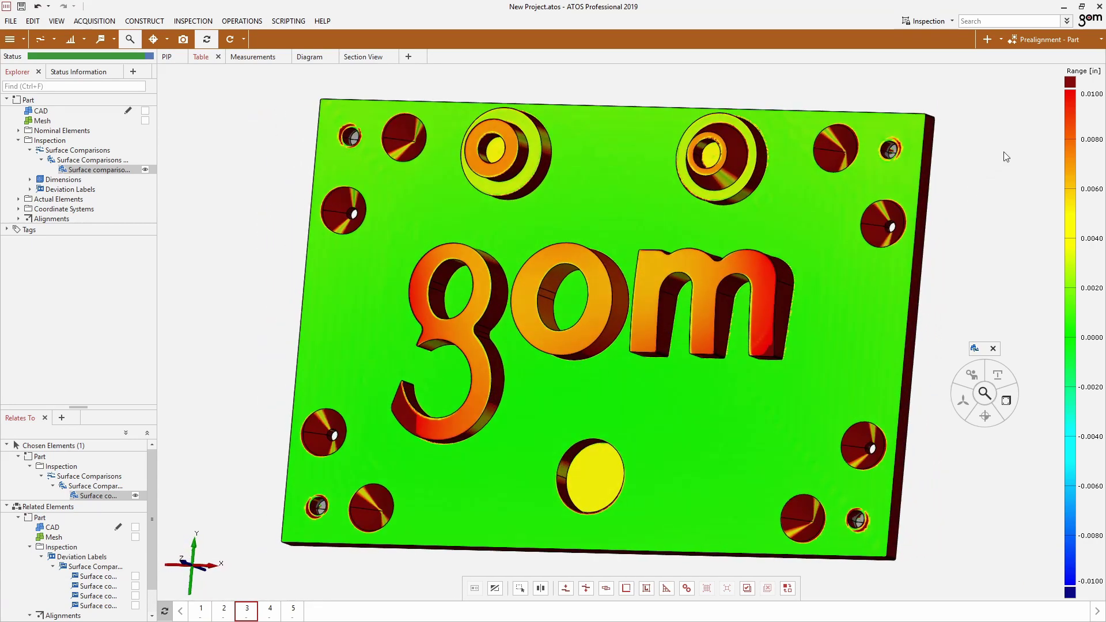
Change the surface comparison's legend type to Cp value and inspect the coloured part from several angles.
right_click(1073, 108)
mouse_move(1072, 113)
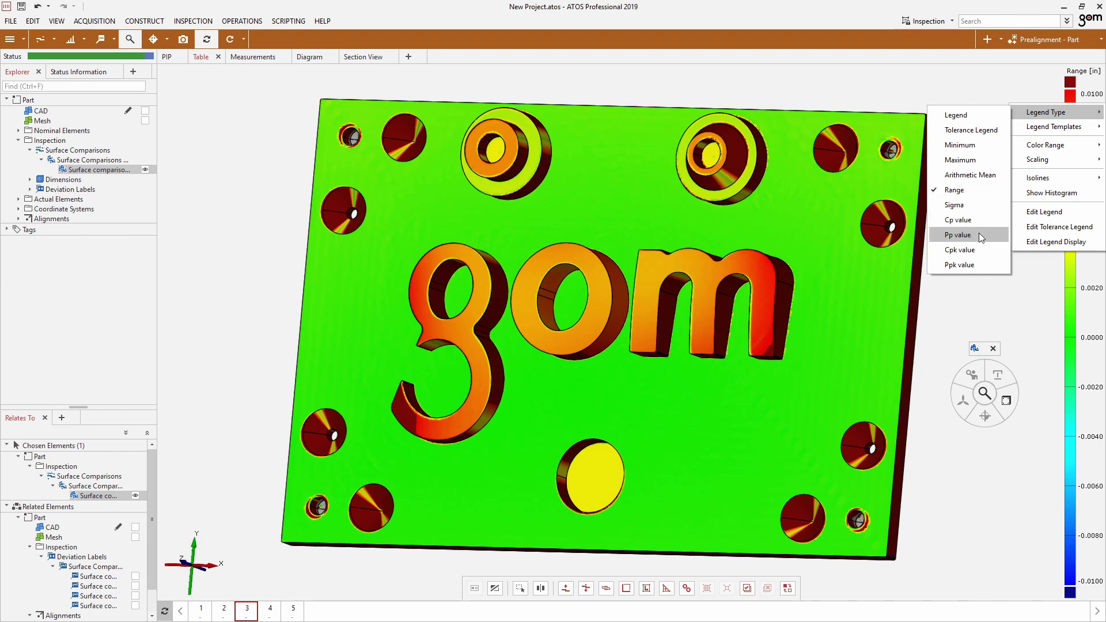
click(973, 220)
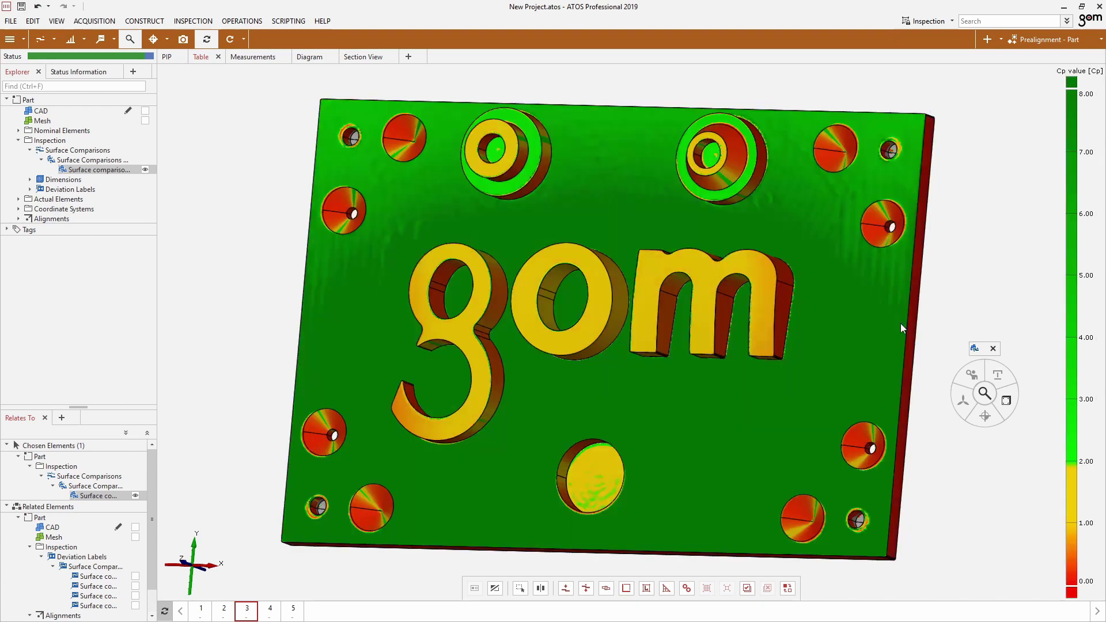
drag(710, 370, 742, 389)
mouse_move(761, 347)
mouse_down()
mouse_move(741, 315)
mouse_move(753, 309)
mouse_move(745, 335)
mouse_up()
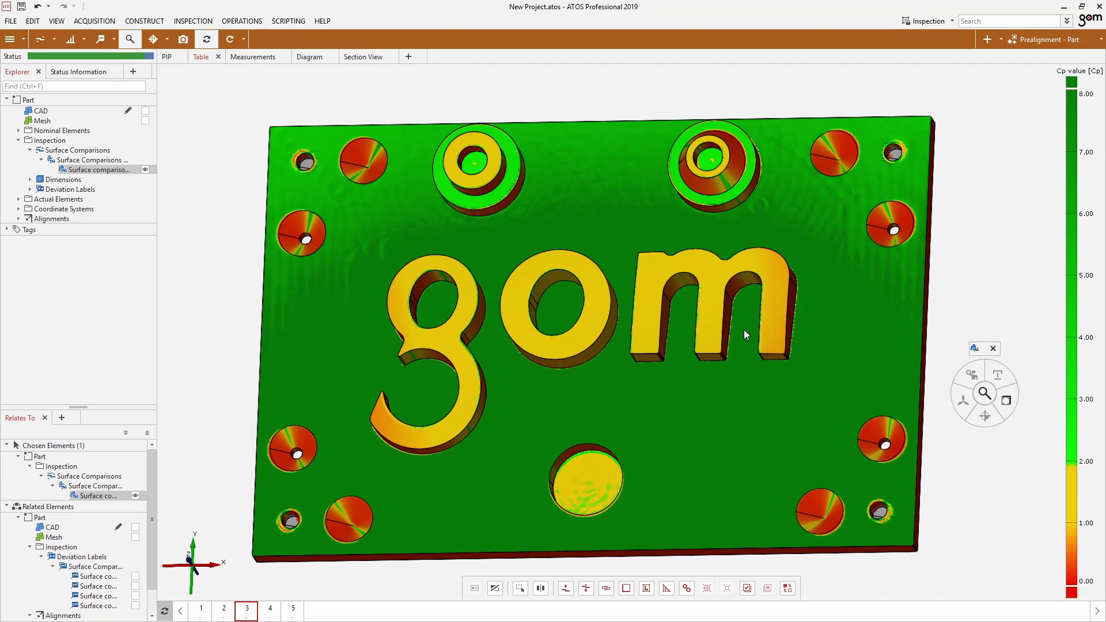
right_click(1071, 112)
mouse_move(1069, 113)
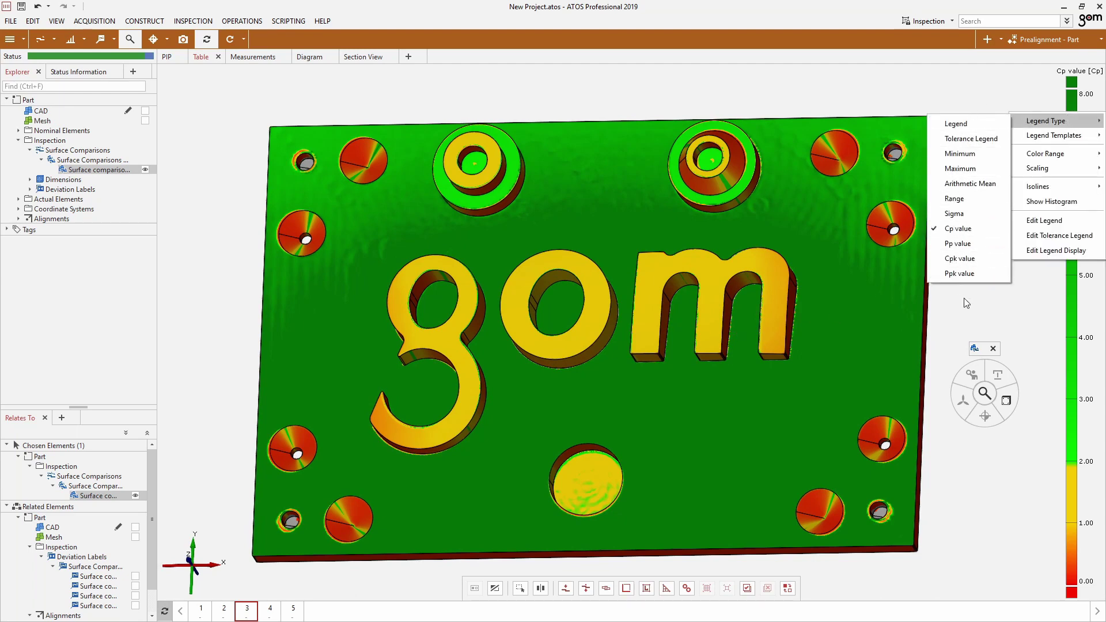
click(799, 350)
drag(791, 345, 746, 340)
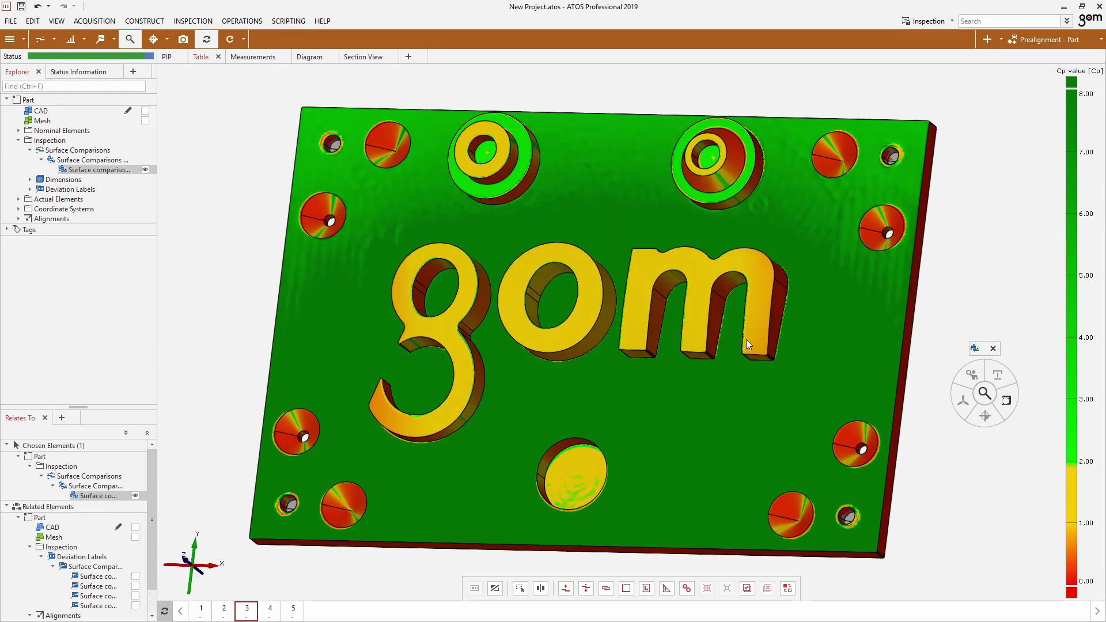